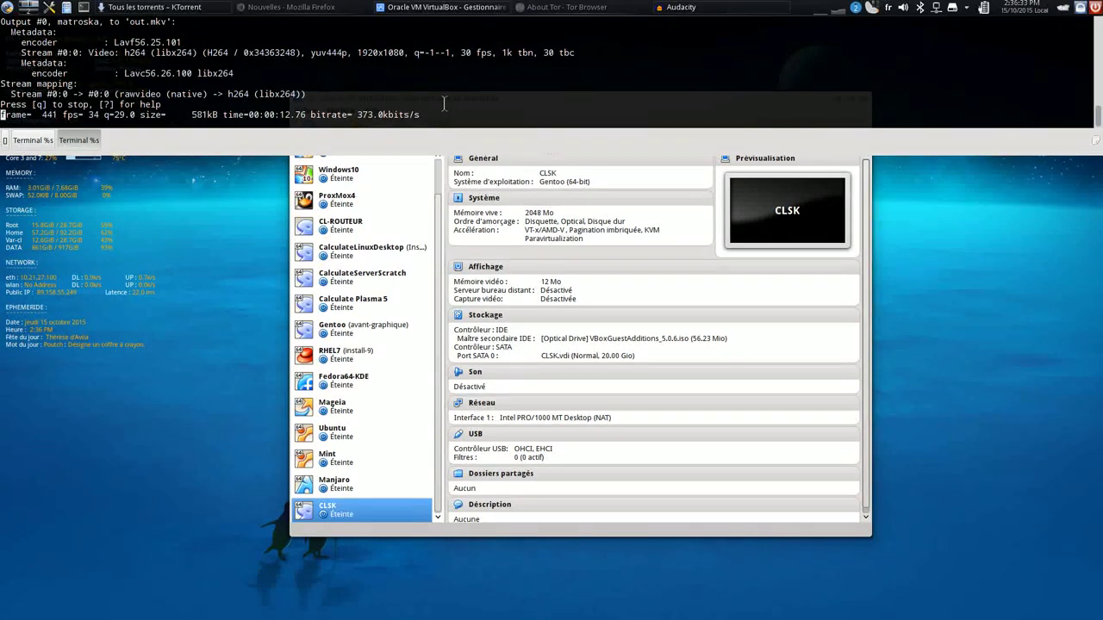
# Step: Hide the terminal, start the CLSK virtual machine and switch its display to full screen
pyautogui.press('F12')
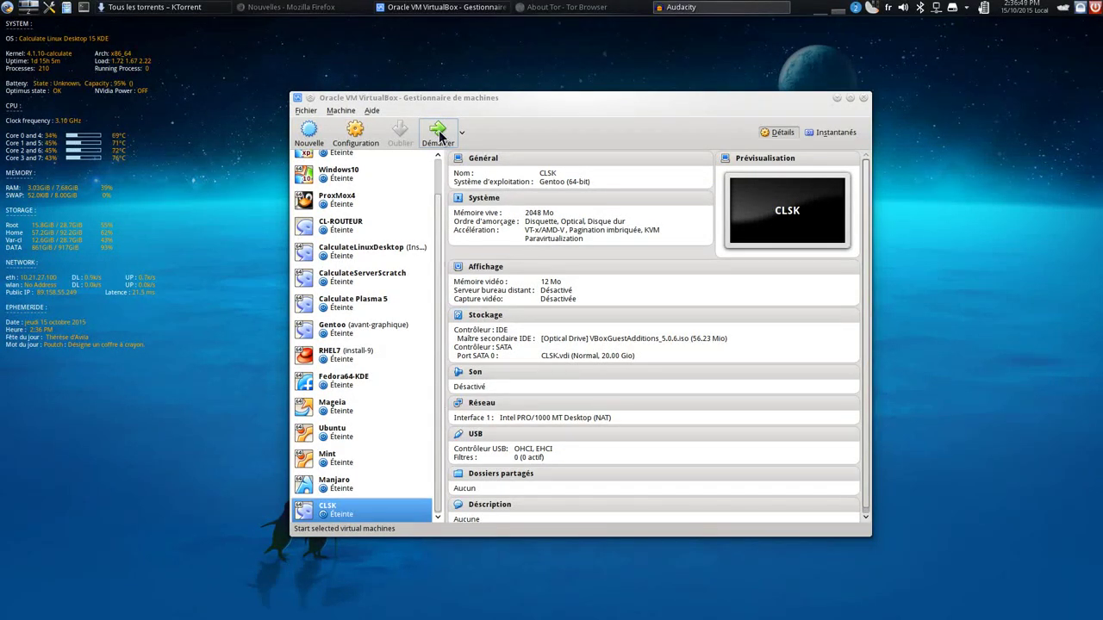
pyautogui.click(439, 133)
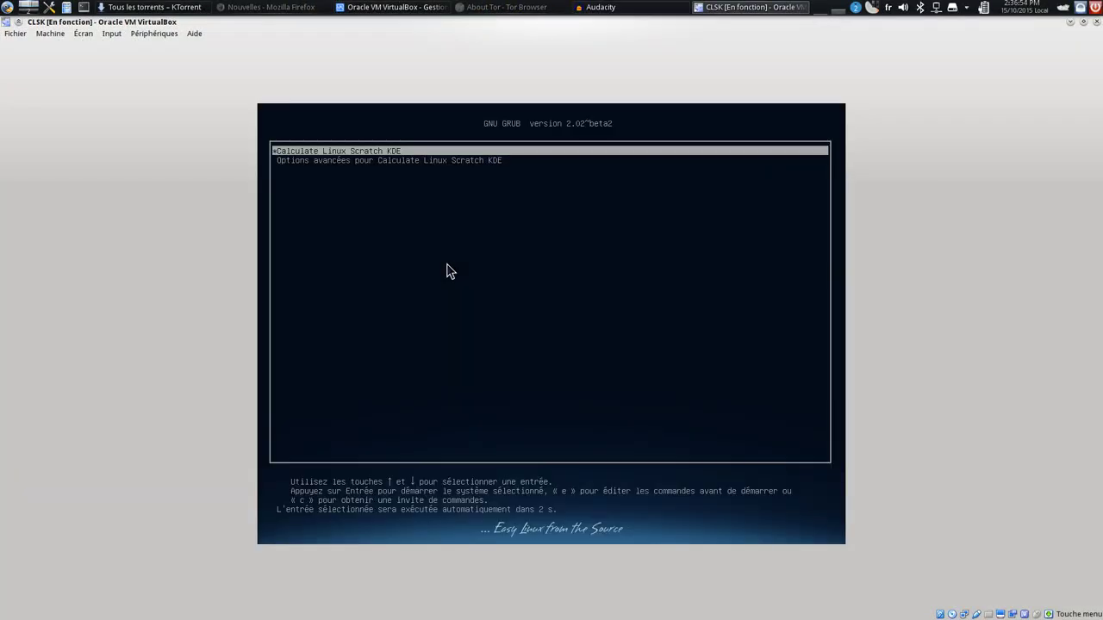
pyautogui.click(450, 272)
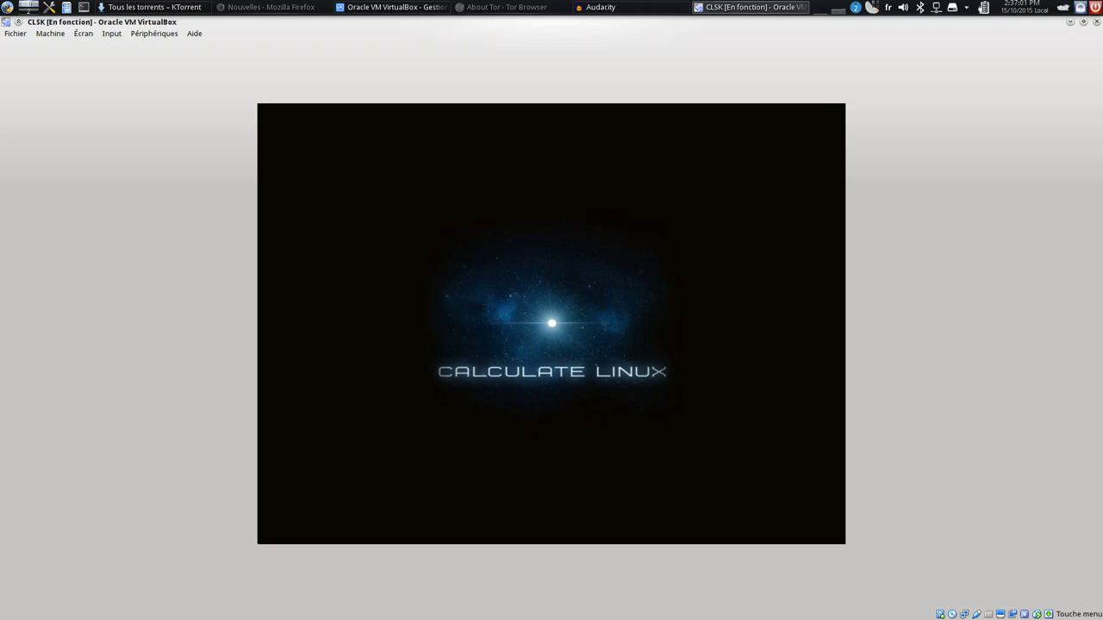
pyautogui.hotkey('ctrl', 'f')
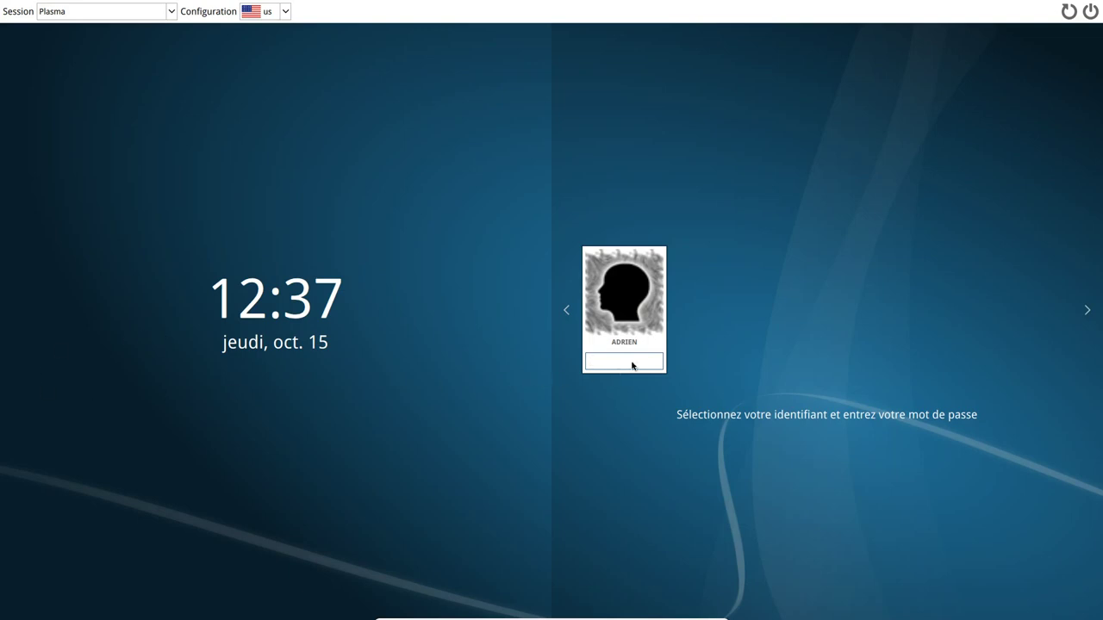
# Step: Log in to the Plasma session with the account password and dismiss the Plasma crash report
pyautogui.write('********')
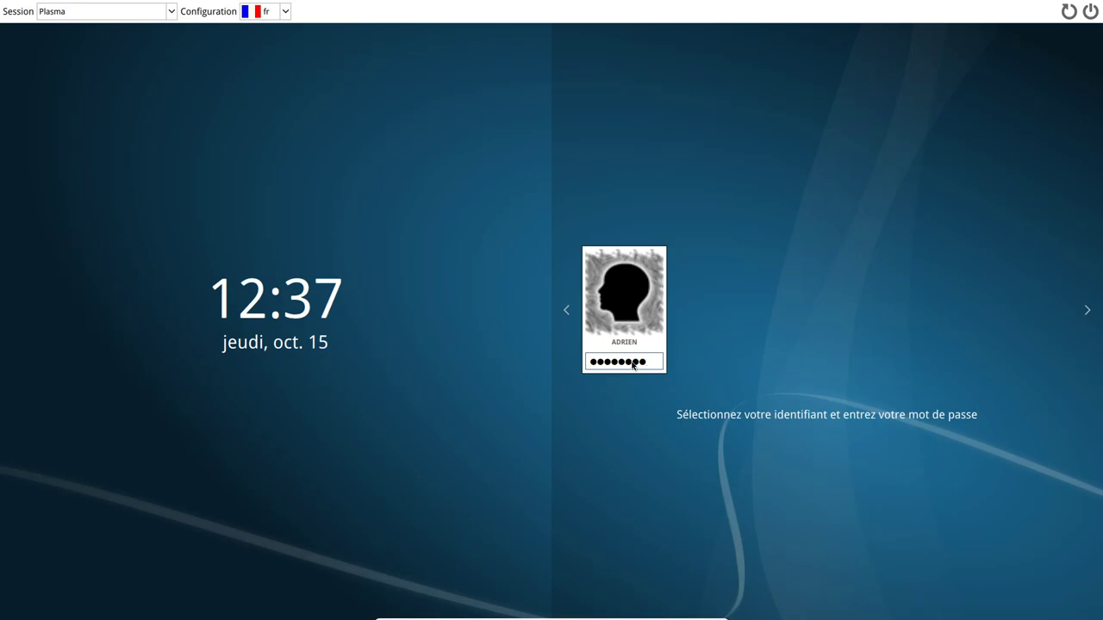
pyautogui.press('Return')
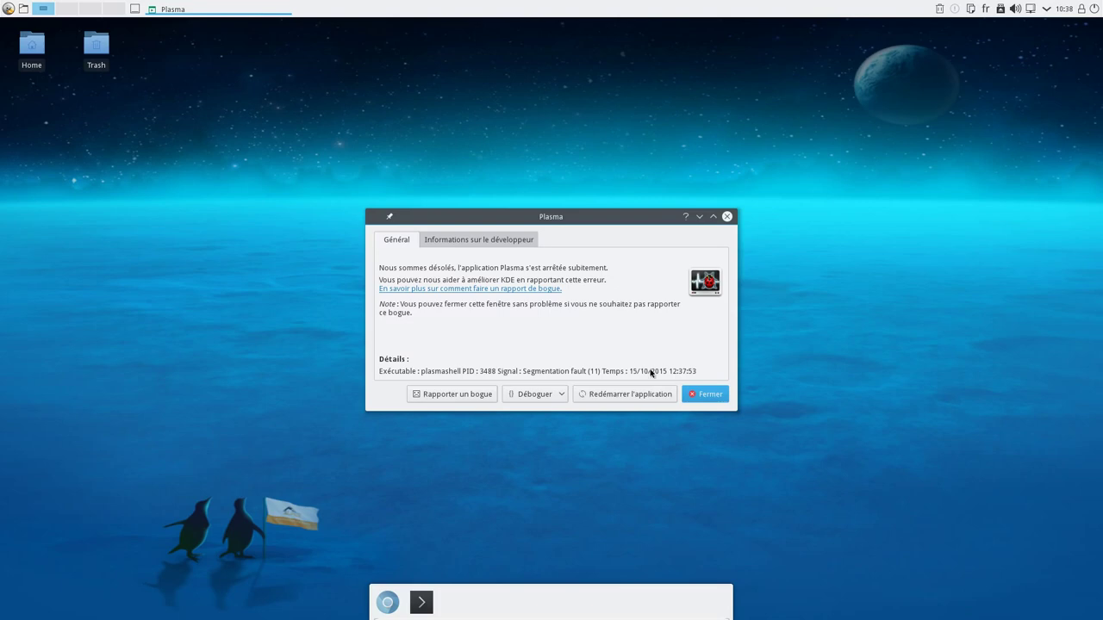
pyautogui.click(709, 396)
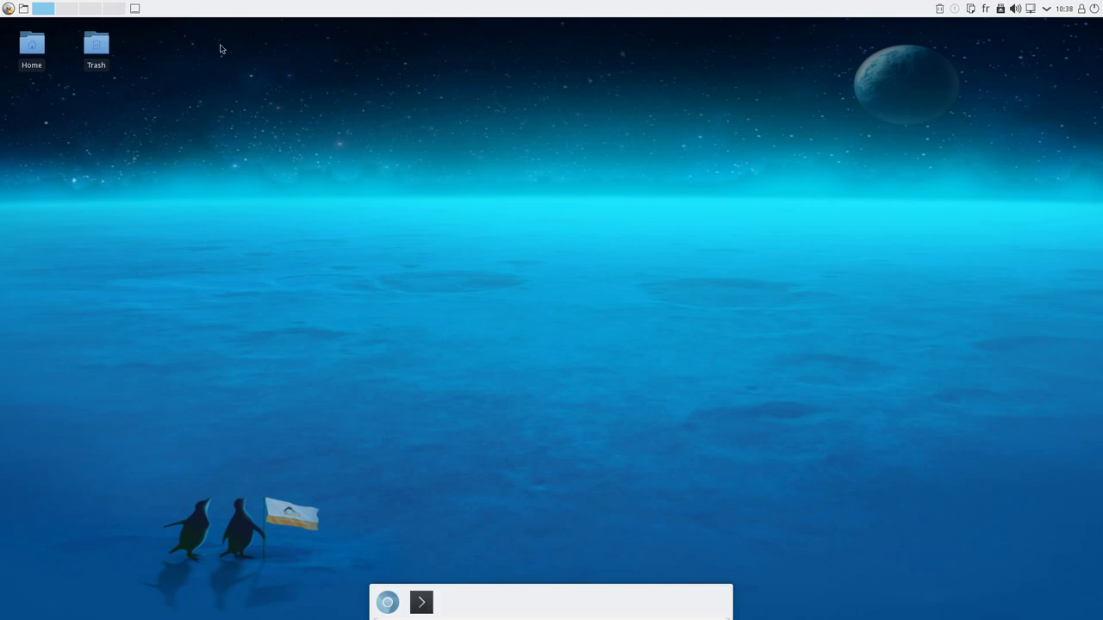
# Step: Look through the application launcher's Graphisme, Internet, Multimédia and Système categories
pyautogui.click(10, 12)
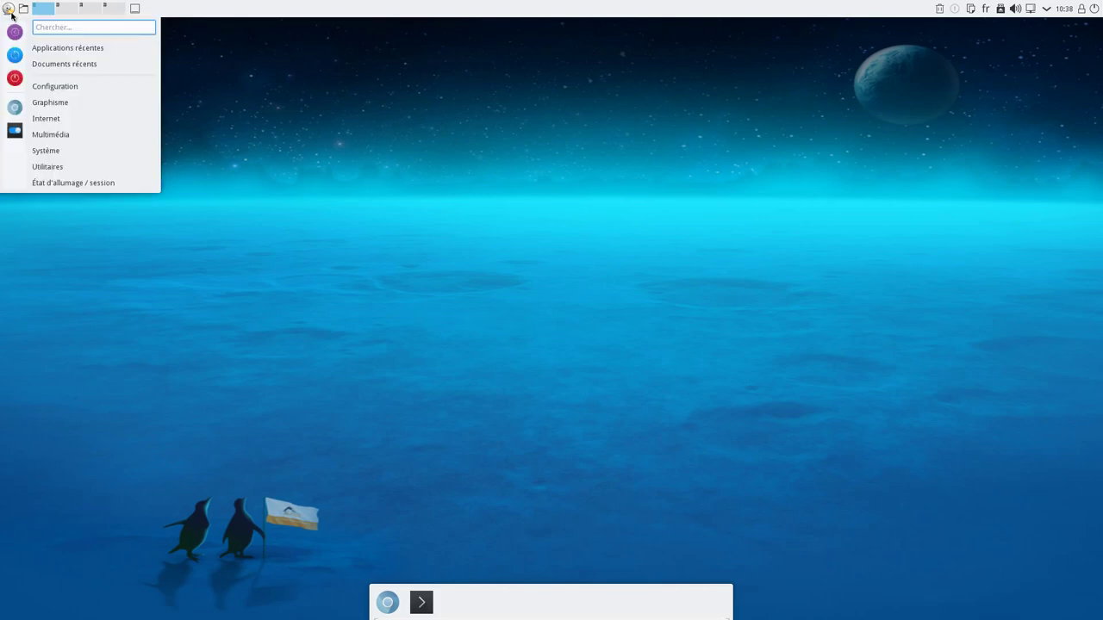
pyautogui.moveTo(67, 89)
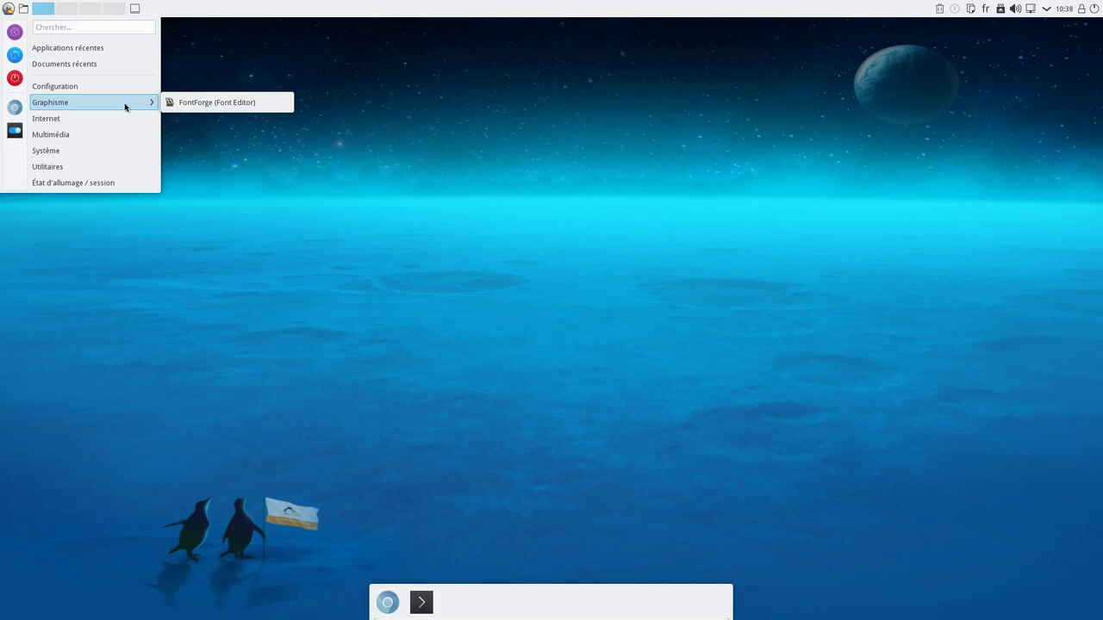
pyautogui.moveTo(123, 116)
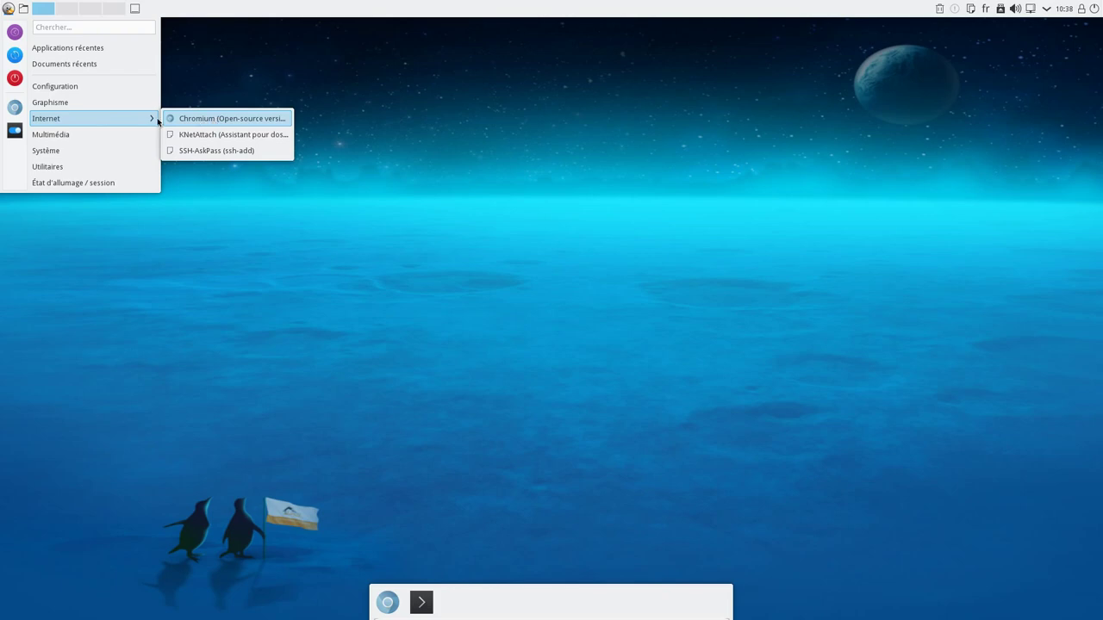
pyautogui.moveTo(131, 134)
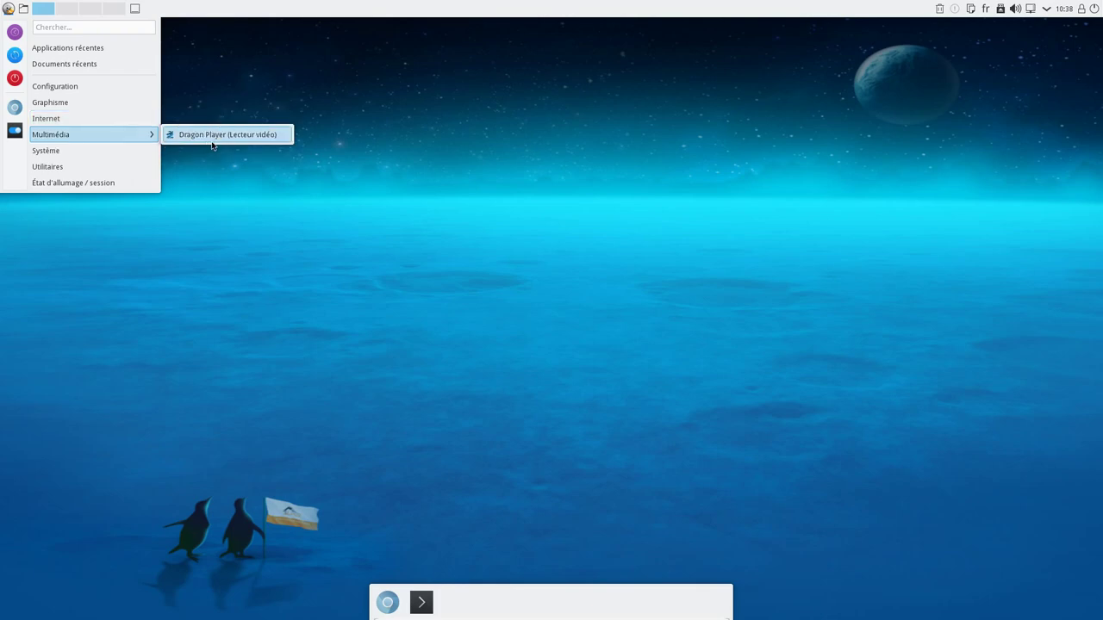
pyautogui.moveTo(86, 149)
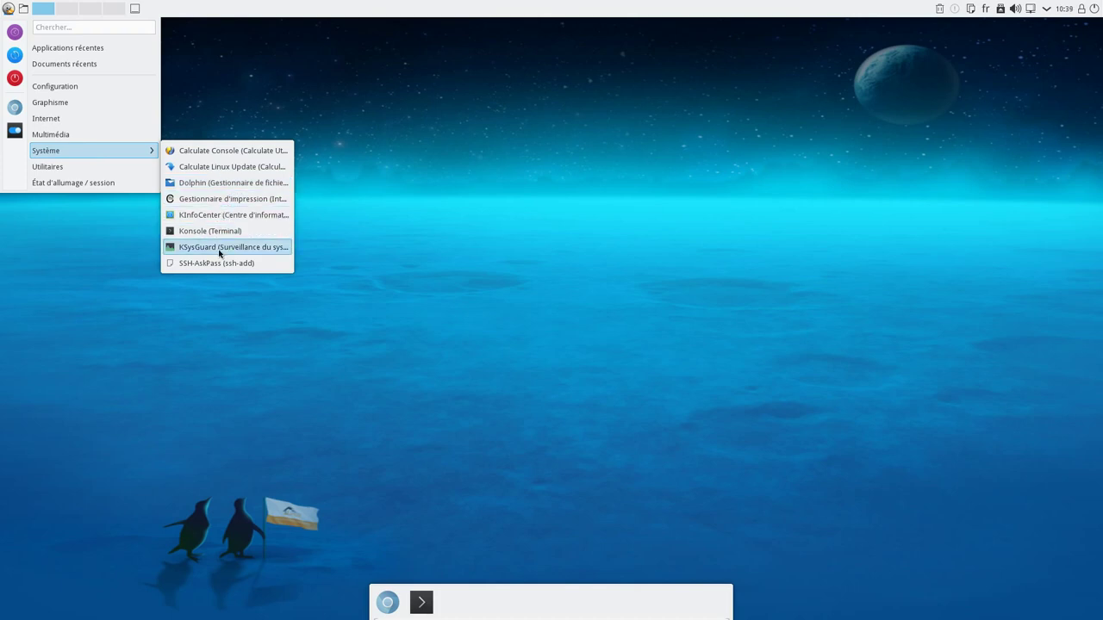
pyautogui.moveTo(92, 168)
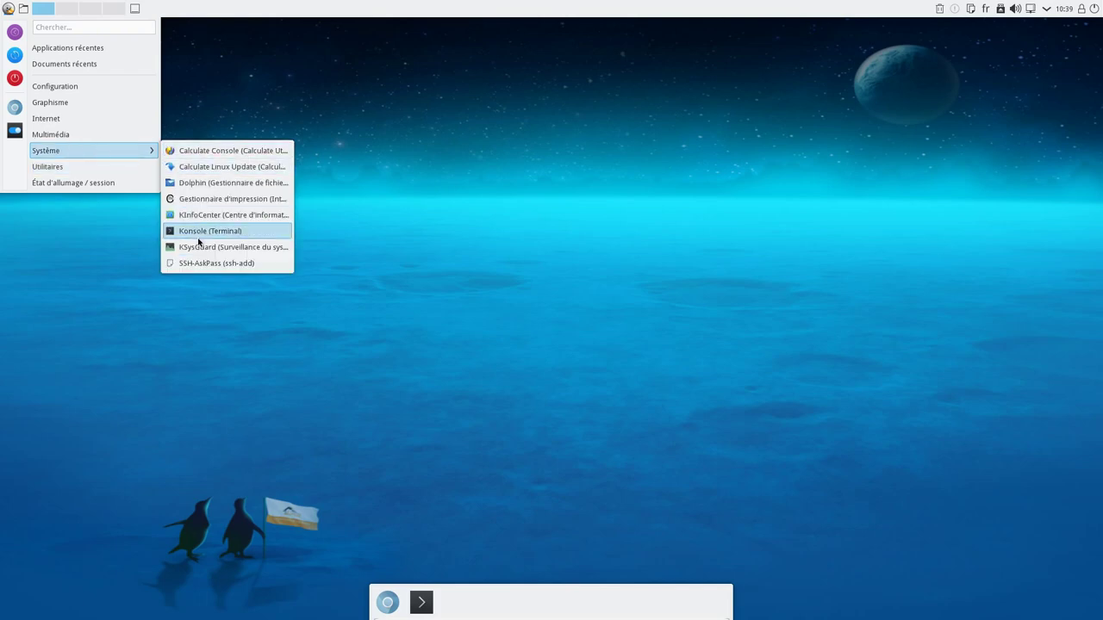
# Step: Open KSysGuard, move its window towards the middle of the desktop, examine the memory history and close it
pyautogui.click(201, 248)
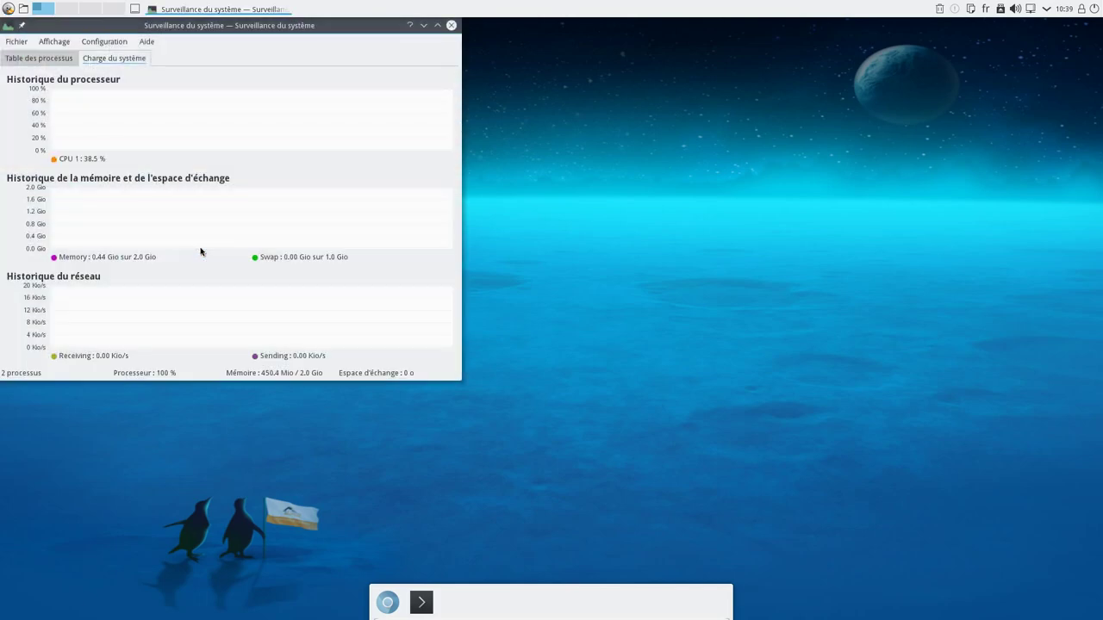
pyautogui.moveTo(207, 31); pyautogui.dragTo(455, 75)
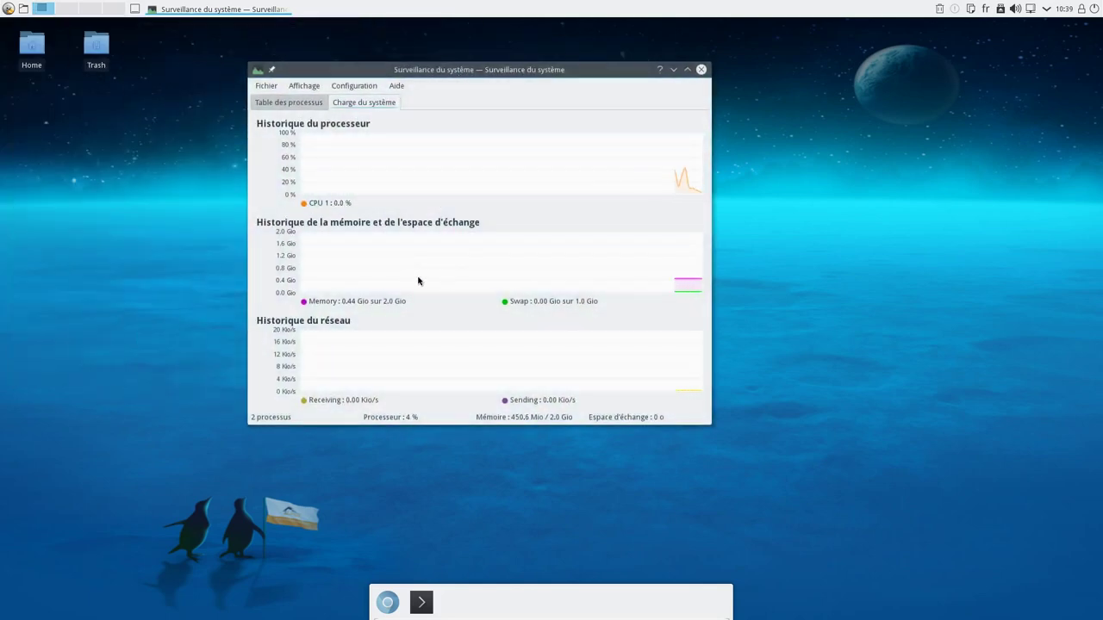
pyautogui.moveTo(419, 278)
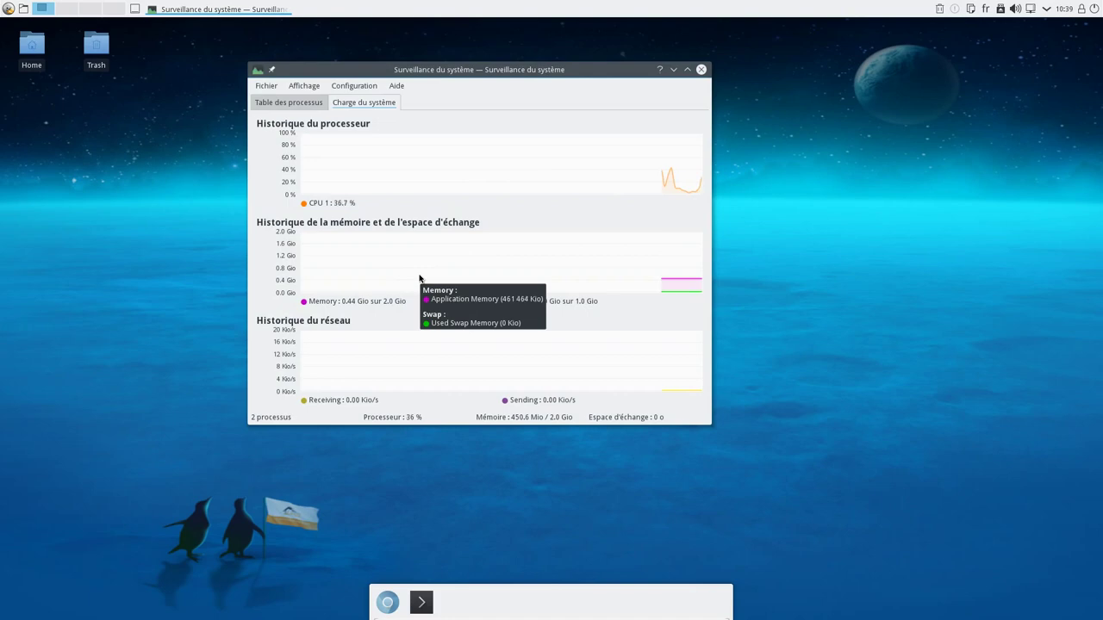
pyautogui.click(701, 69)
# Step: Open KInfoCenter to read the system's software versions and hardware information, and close it
pyautogui.click(8, 8)
pyautogui.moveTo(84, 153)
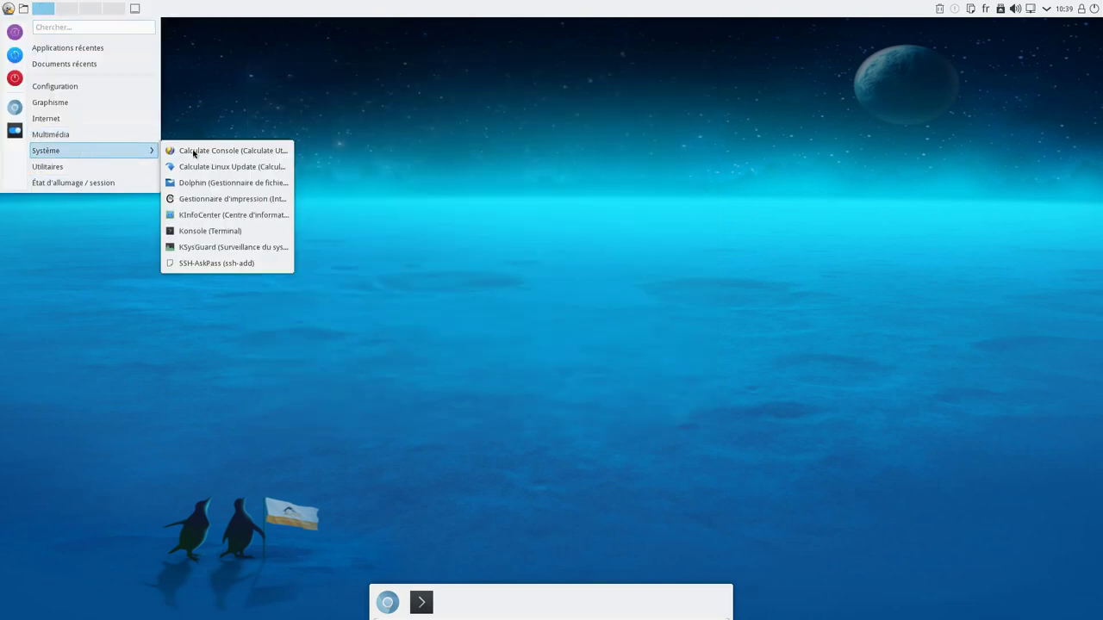
pyautogui.click(215, 215)
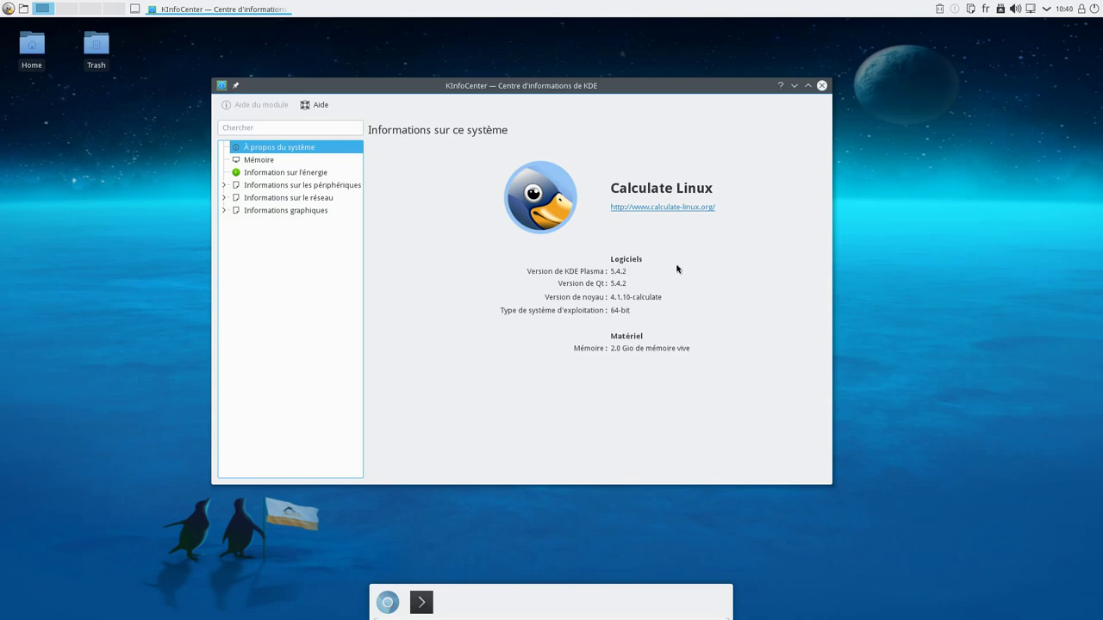
pyautogui.click(821, 86)
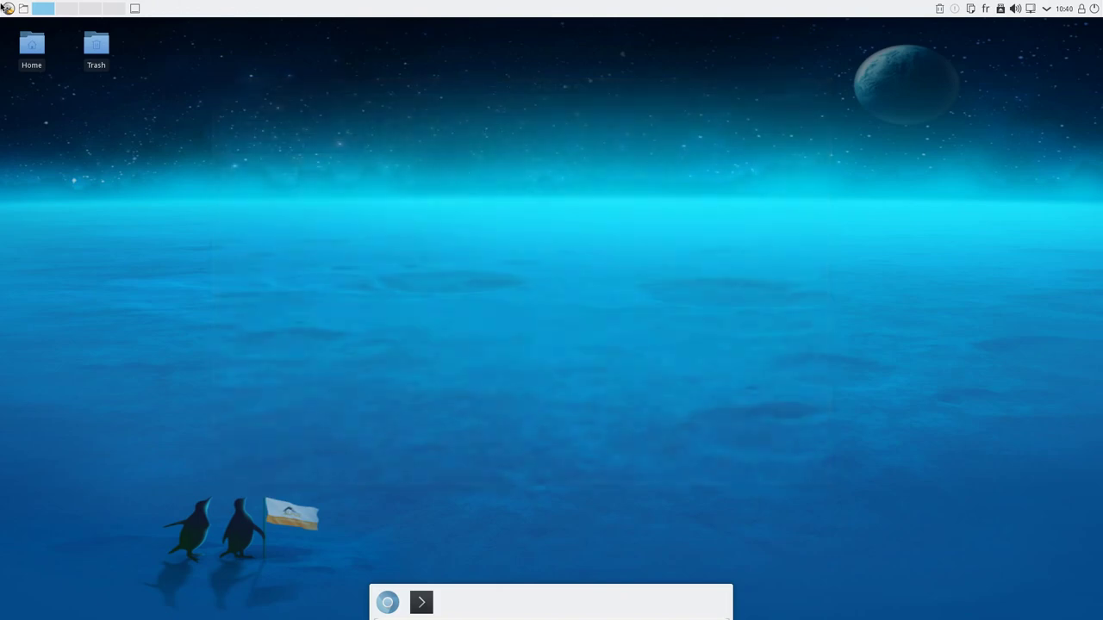
# Step: Open the Dolphin file manager at the home folder
pyautogui.click(7, 8)
pyautogui.click(48, 216)
pyautogui.click(9, 8)
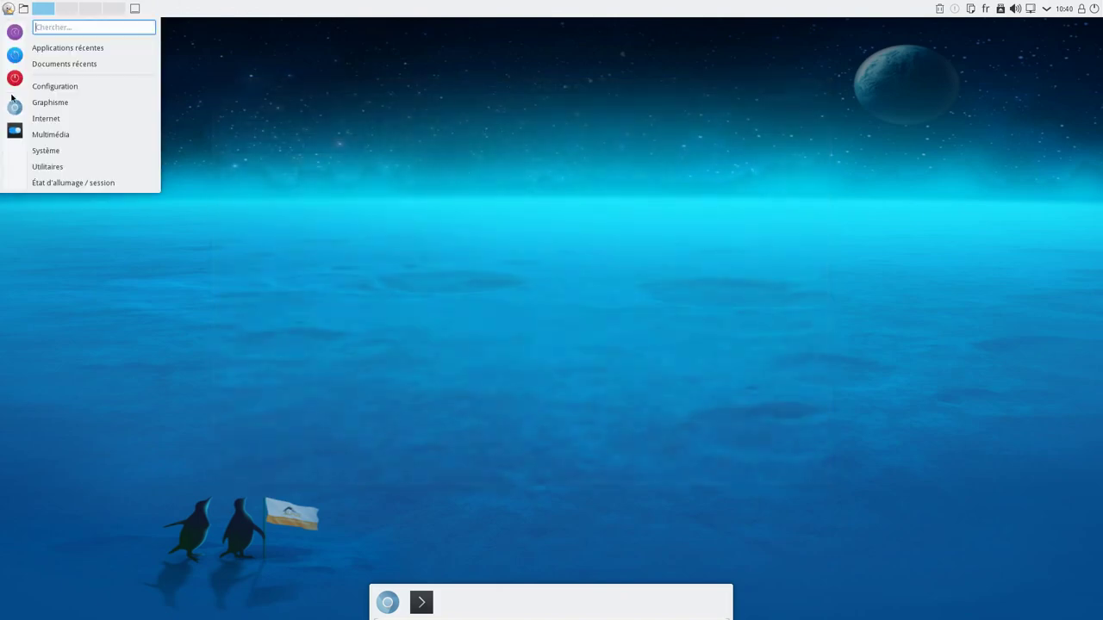
pyautogui.moveTo(80, 152)
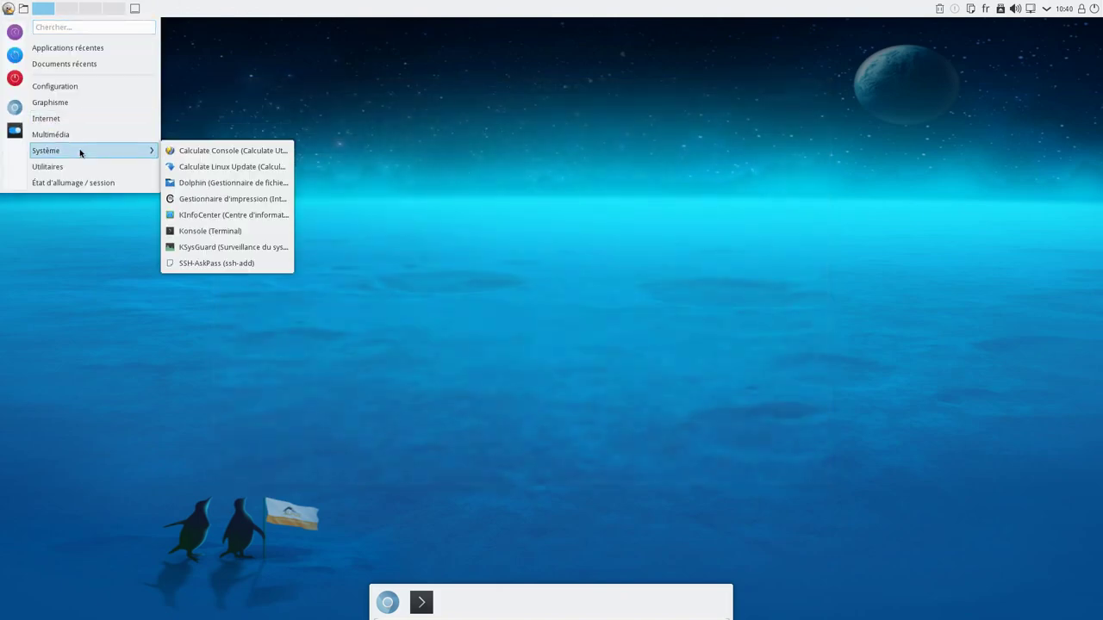
pyautogui.click(200, 182)
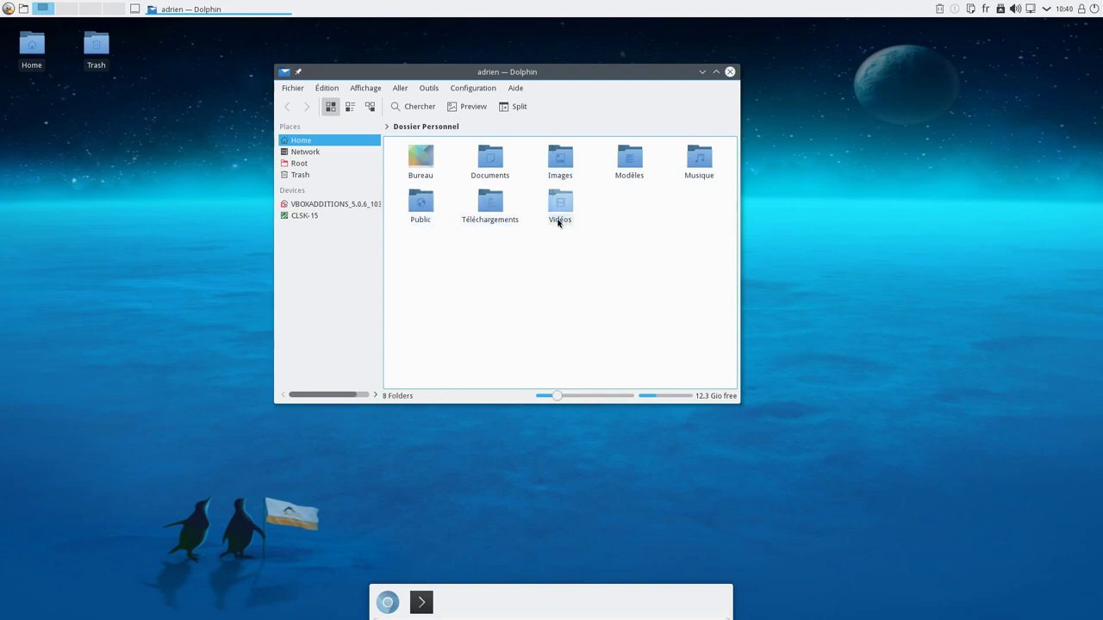
# Step: Look through Dolphin's menus, read the version details in its About dialog and close the dialog
pyautogui.click(515, 89)
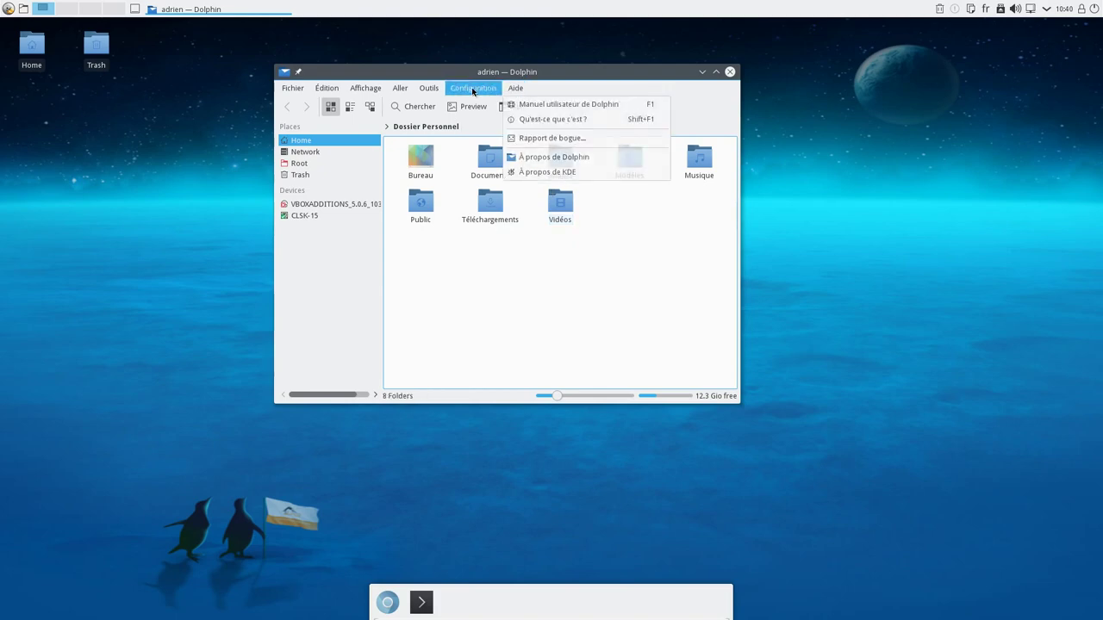
pyautogui.moveTo(436, 92)
pyautogui.moveTo(361, 91)
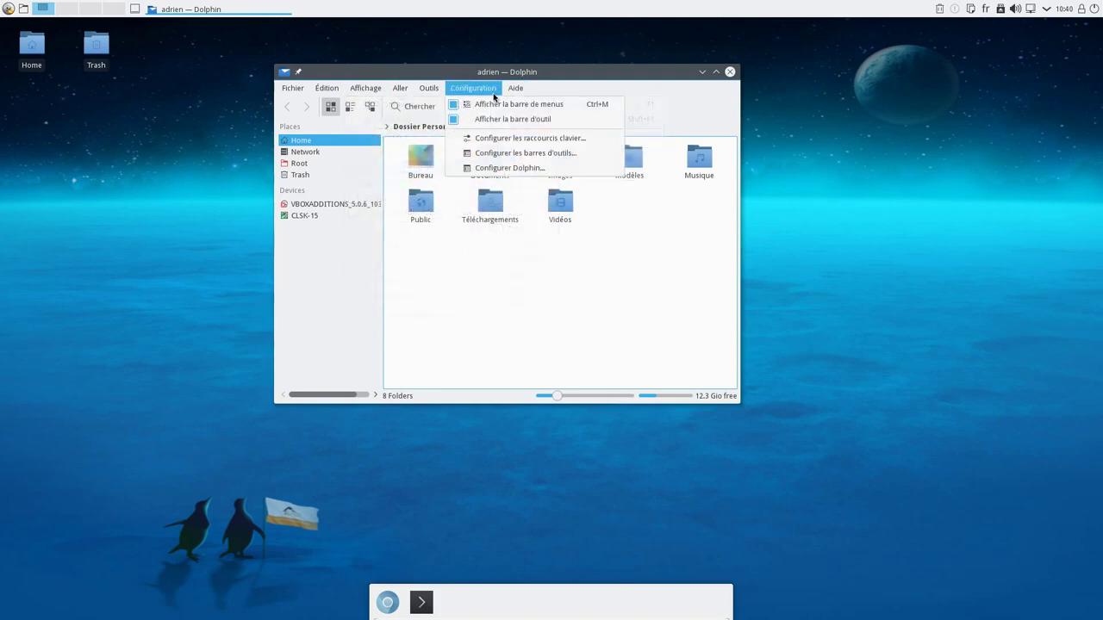
pyautogui.moveTo(516, 99)
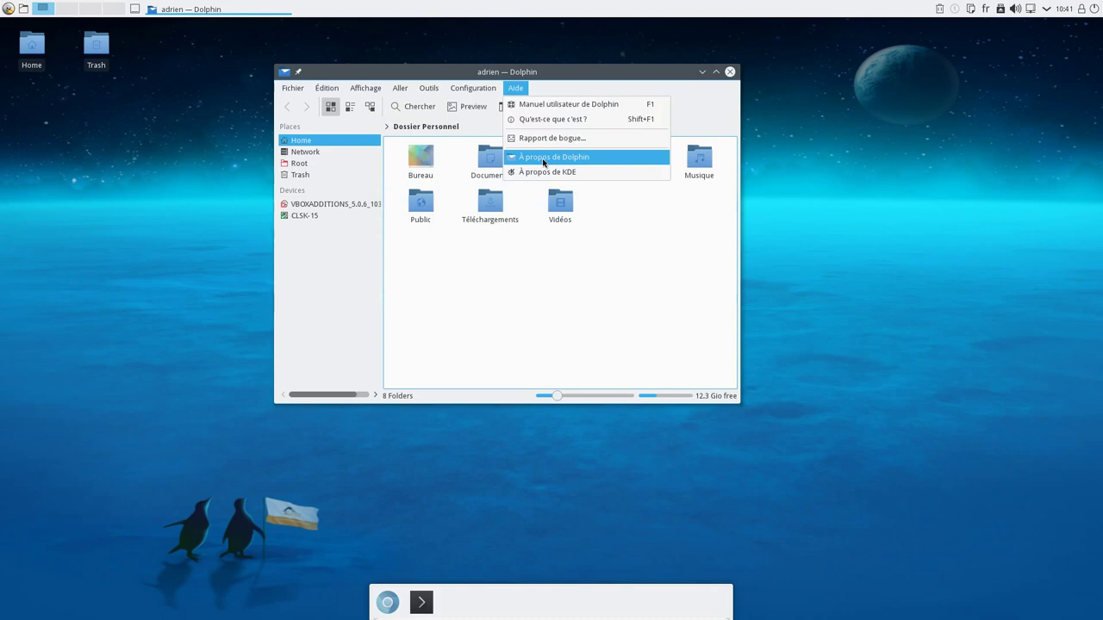
pyautogui.press('Escape')
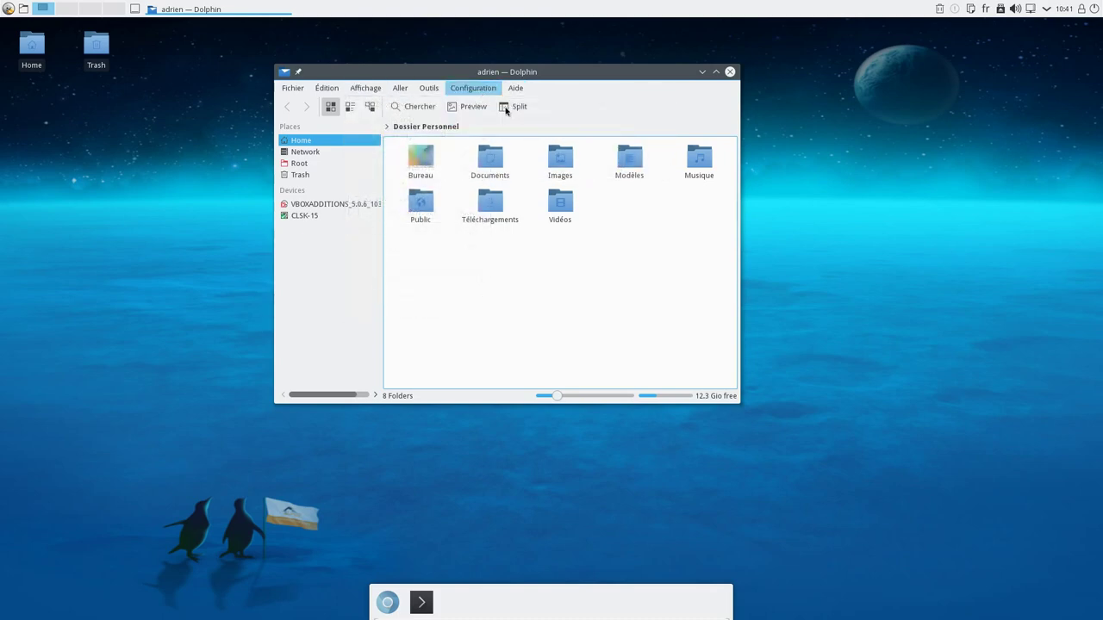
pyautogui.click(339, 92)
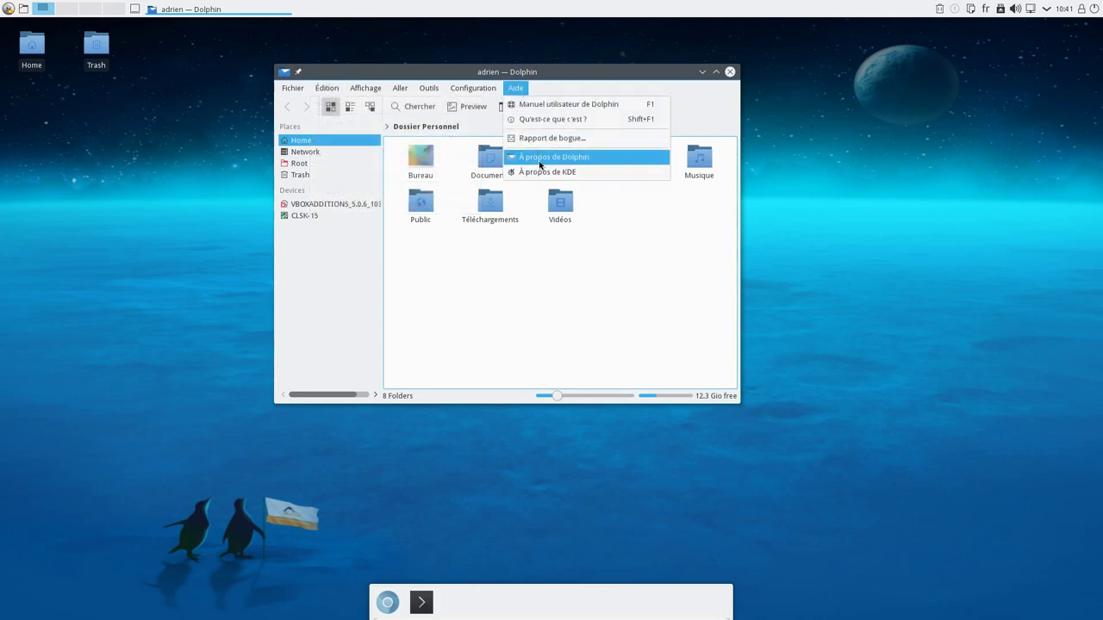
pyautogui.click(539, 159)
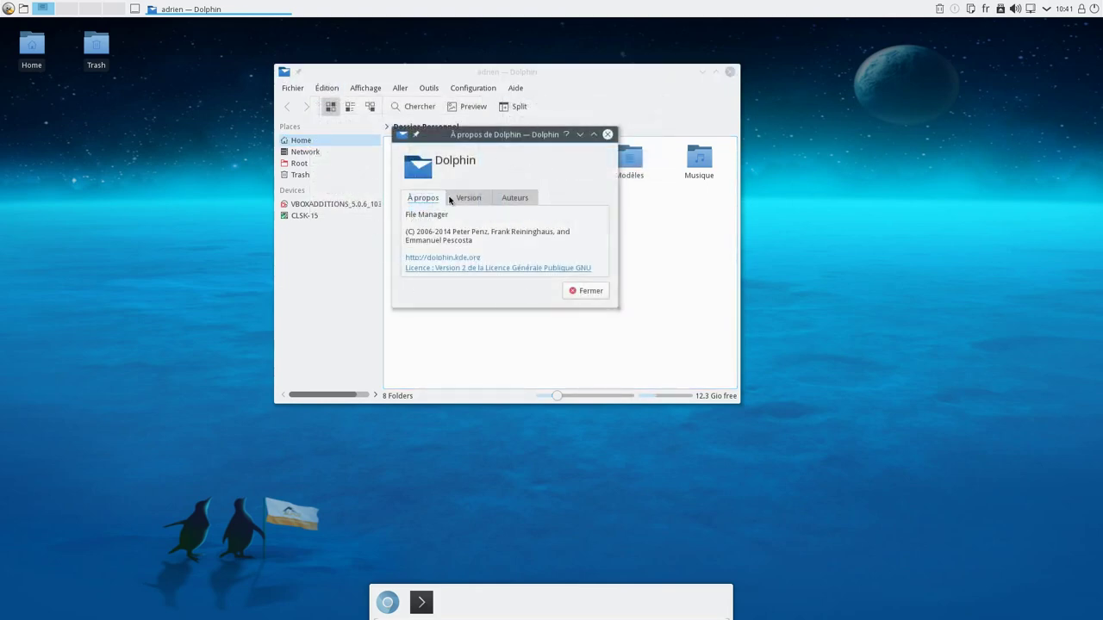
pyautogui.click(453, 199)
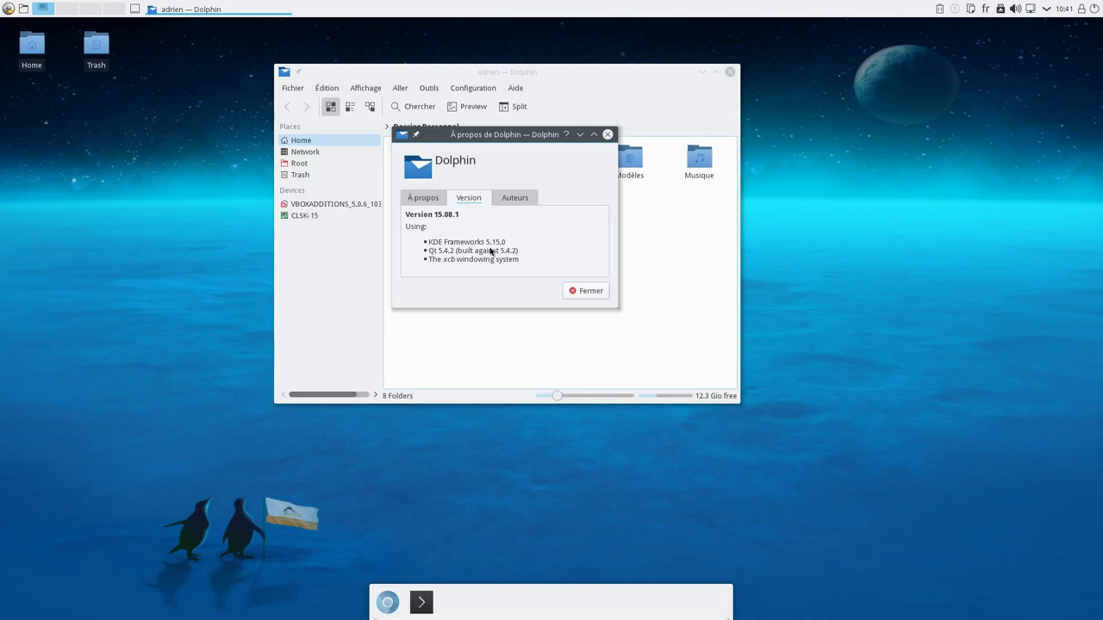
pyautogui.click(587, 293)
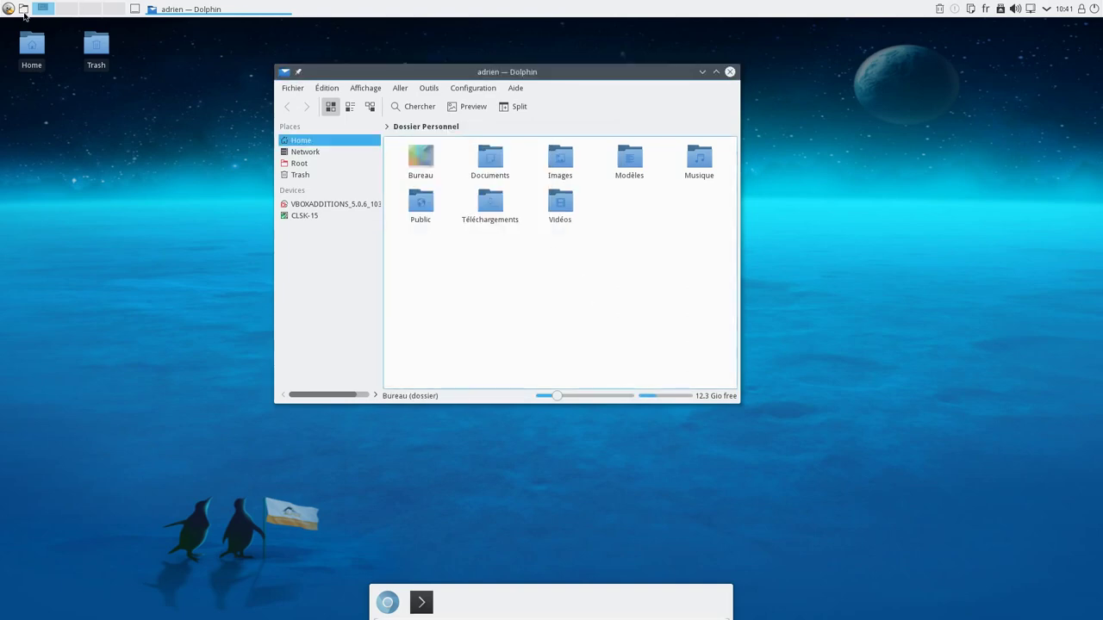
# Step: Open System Settings and move its window to the middle of the desktop
pyautogui.click(8, 9)
pyautogui.moveTo(60, 113)
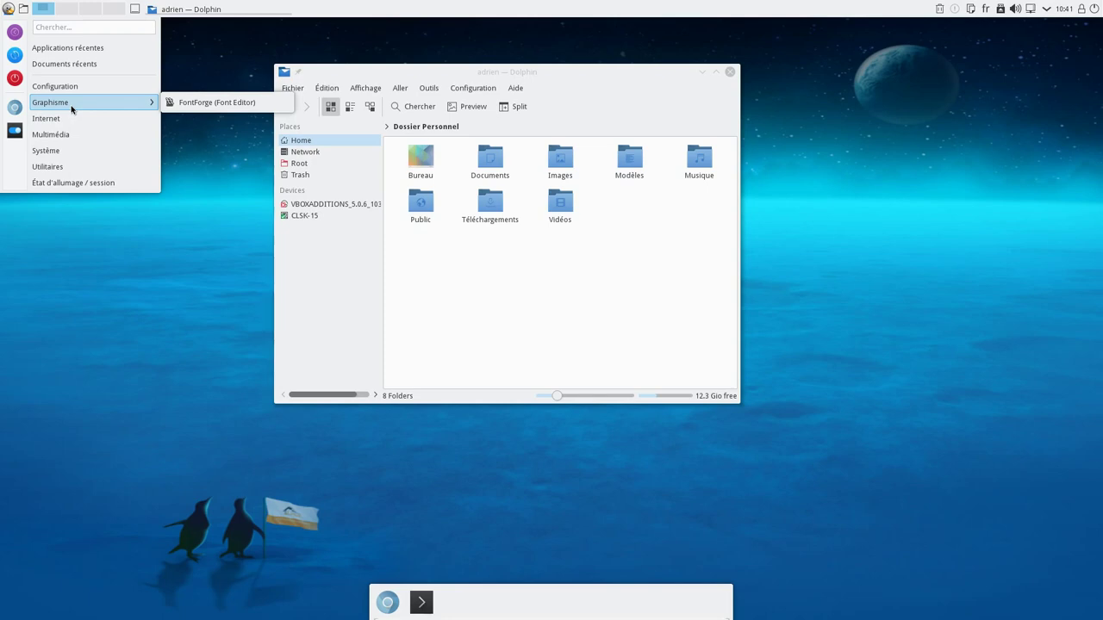
pyautogui.click(15, 130)
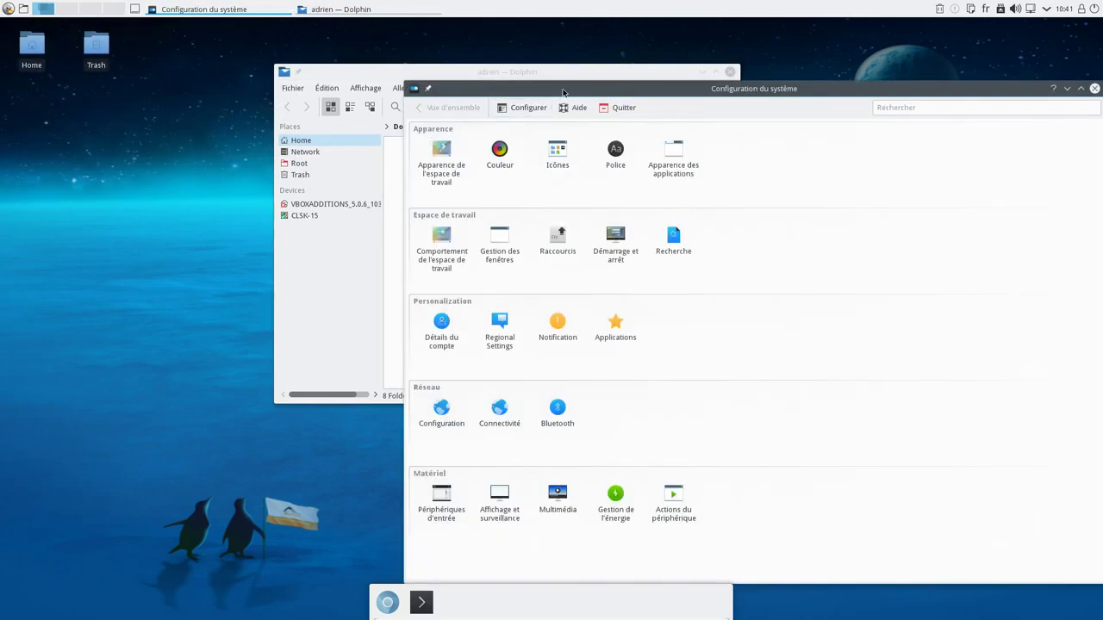
pyautogui.moveTo(564, 95); pyautogui.dragTo(374, 63)
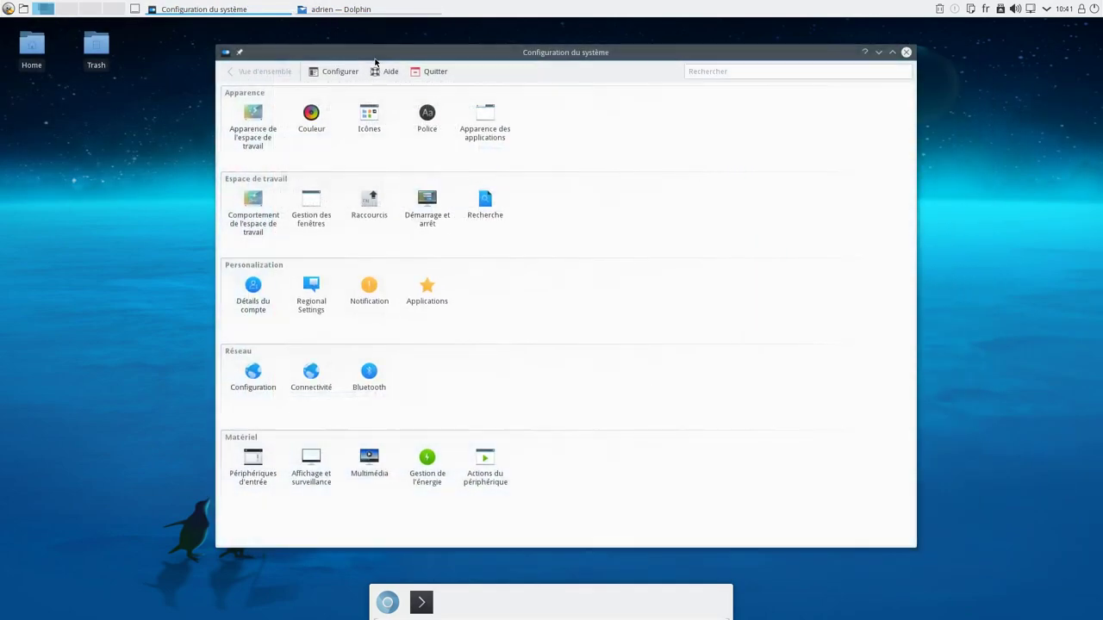
# Step: View the application appearance settings for widget style and window decorations
pyautogui.click(481, 119)
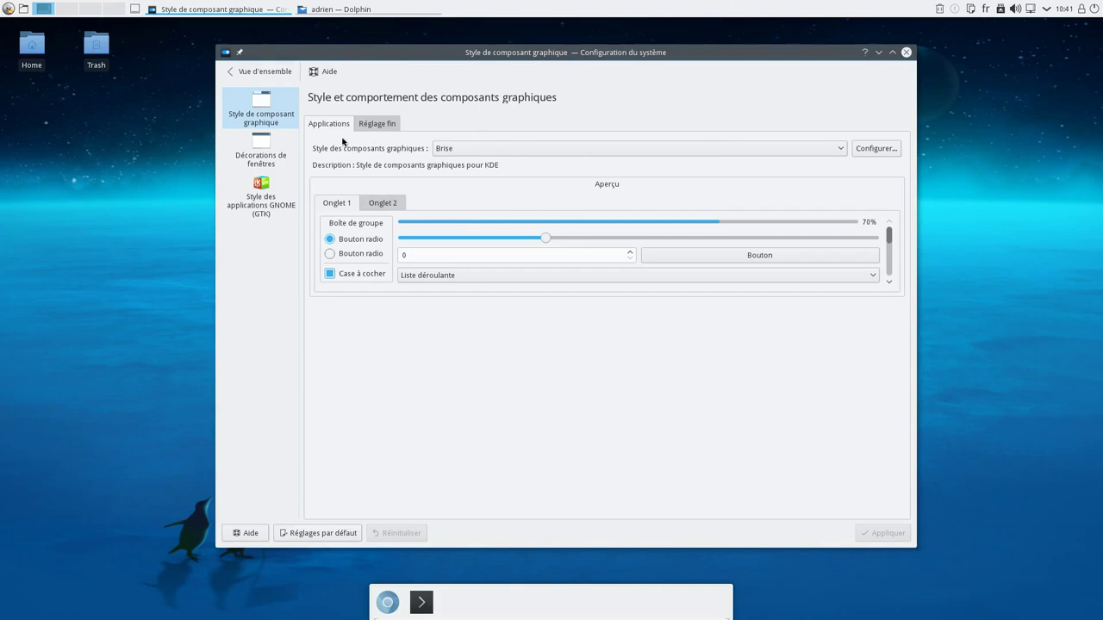
pyautogui.click(265, 145)
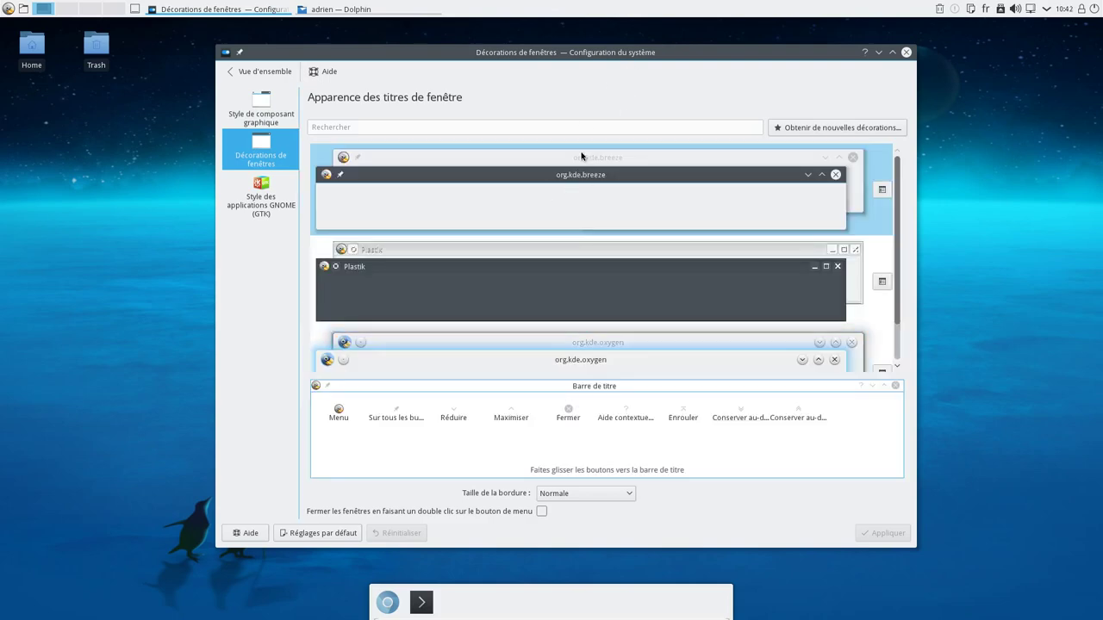
# Step: View the GNOME/GTK application style settings and return to the System Settings overview
pyautogui.click(265, 192)
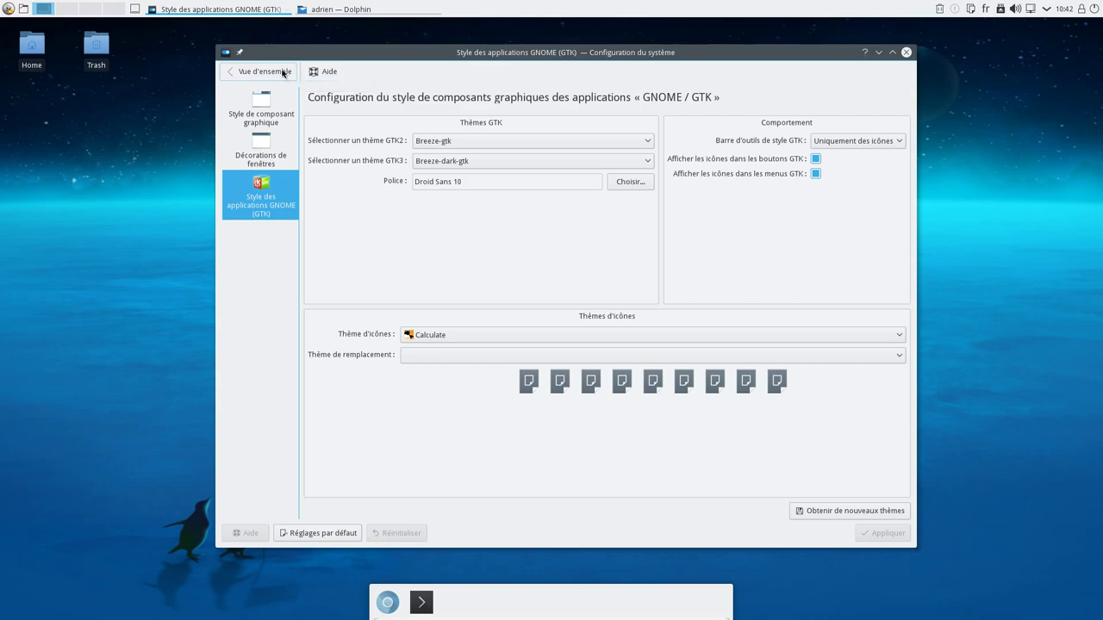
pyautogui.click(282, 73)
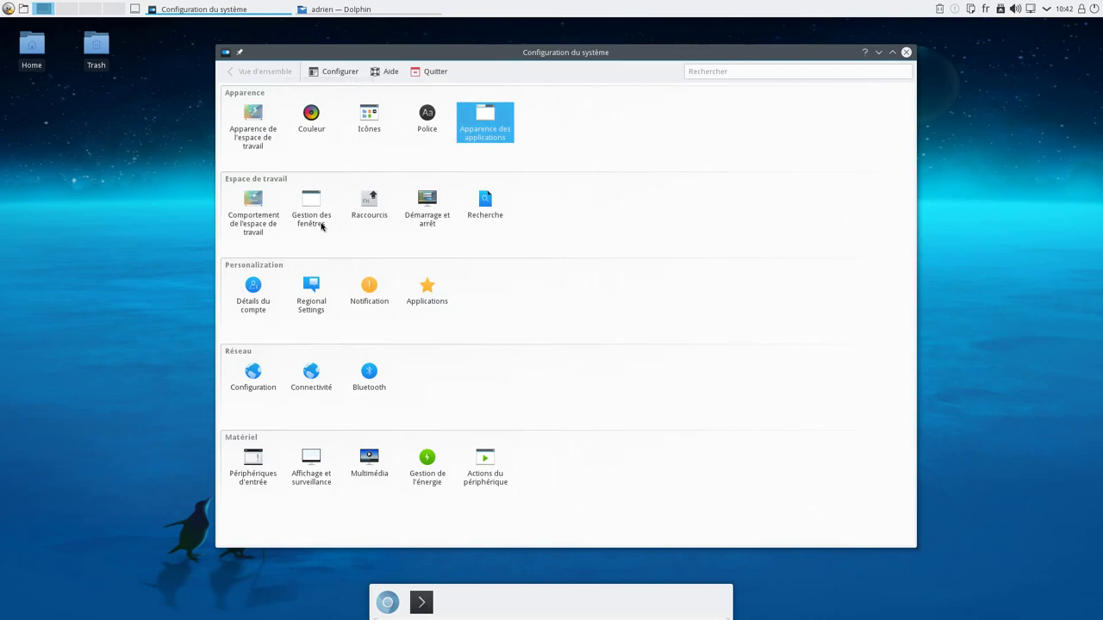
# Step: Open the Qt Configuration tool, move its window to the middle of the desktop, view its appearance settings and close it
pyautogui.click(7, 8)
pyautogui.moveTo(86, 101)
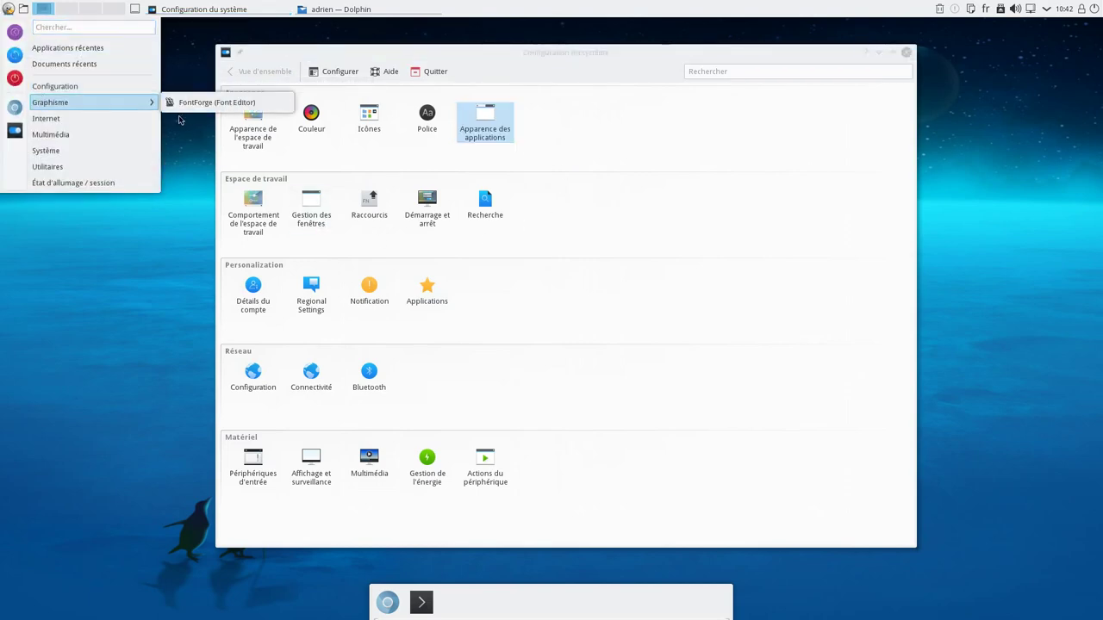
pyautogui.moveTo(107, 86)
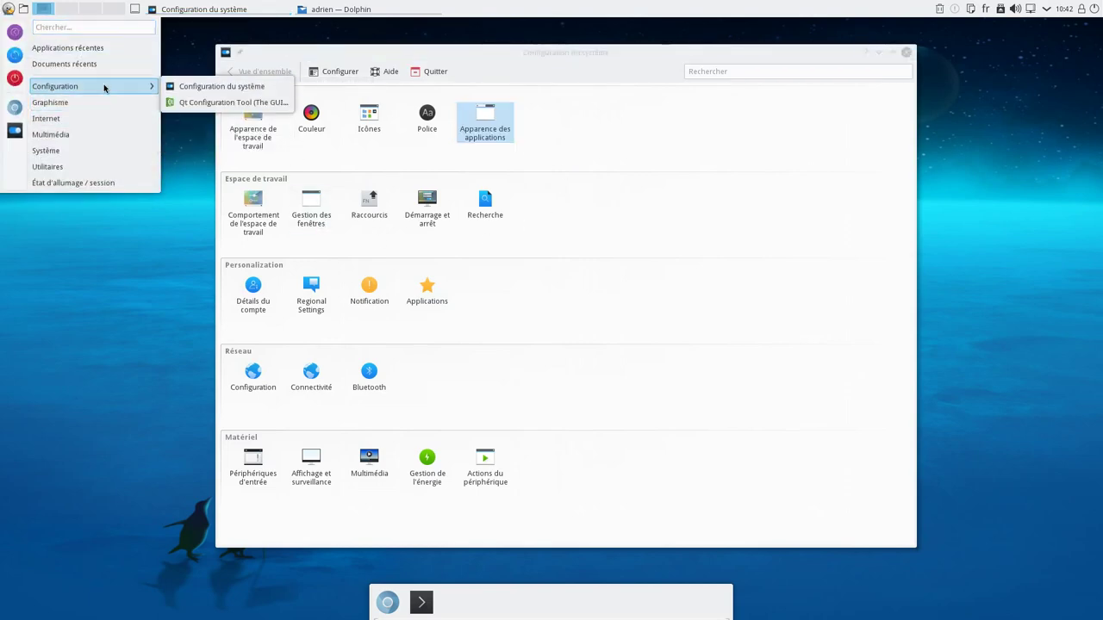
pyautogui.click(221, 102)
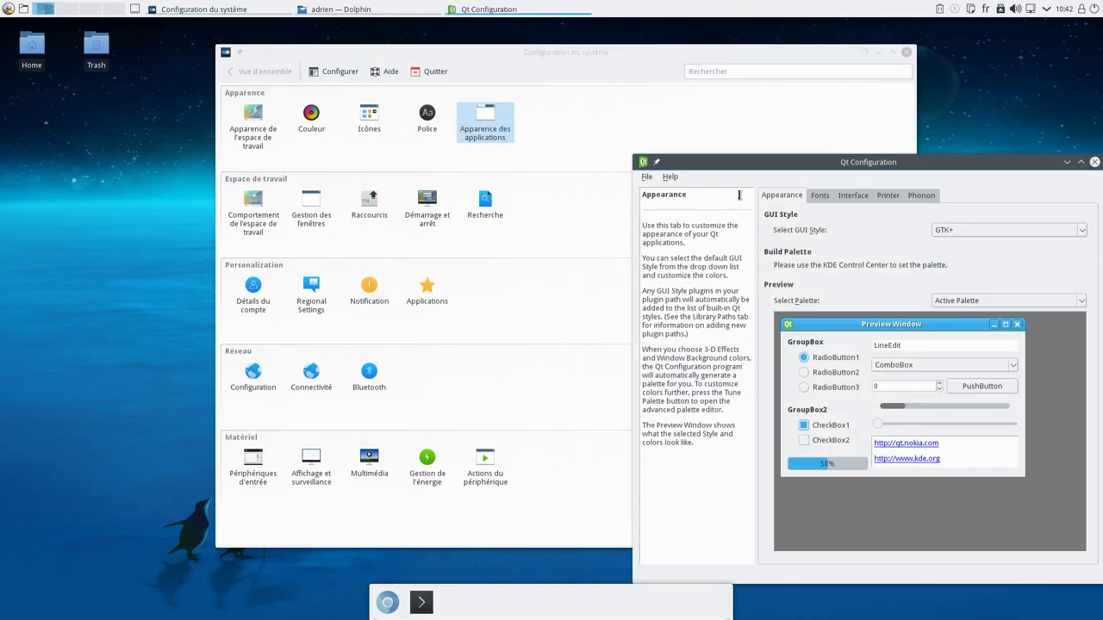
pyautogui.moveTo(724, 162); pyautogui.dragTo(435, 83)
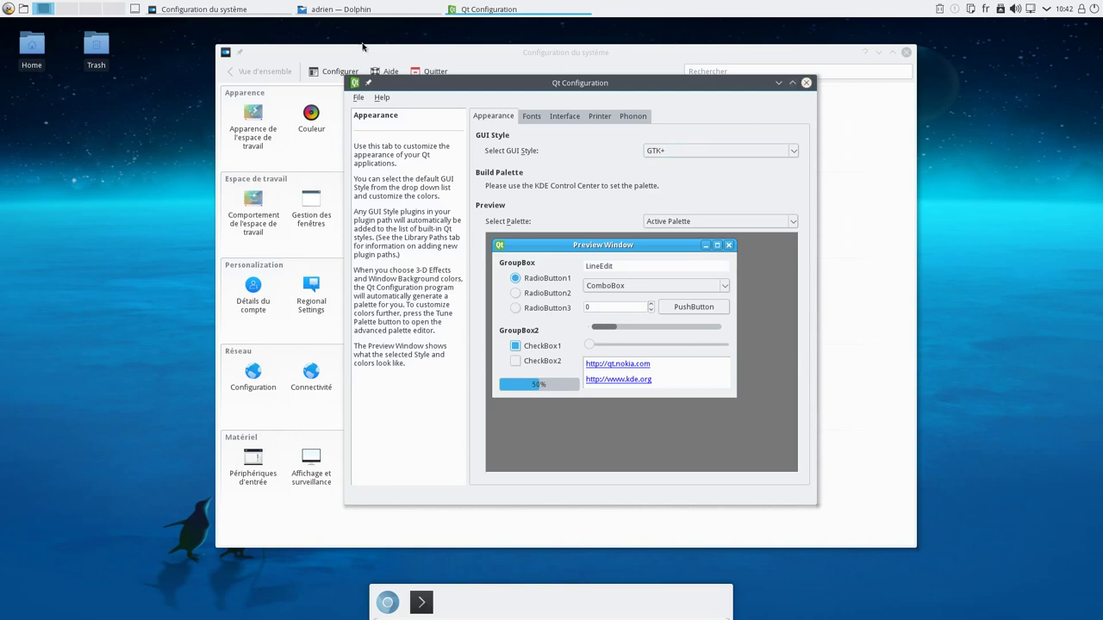
pyautogui.click(808, 84)
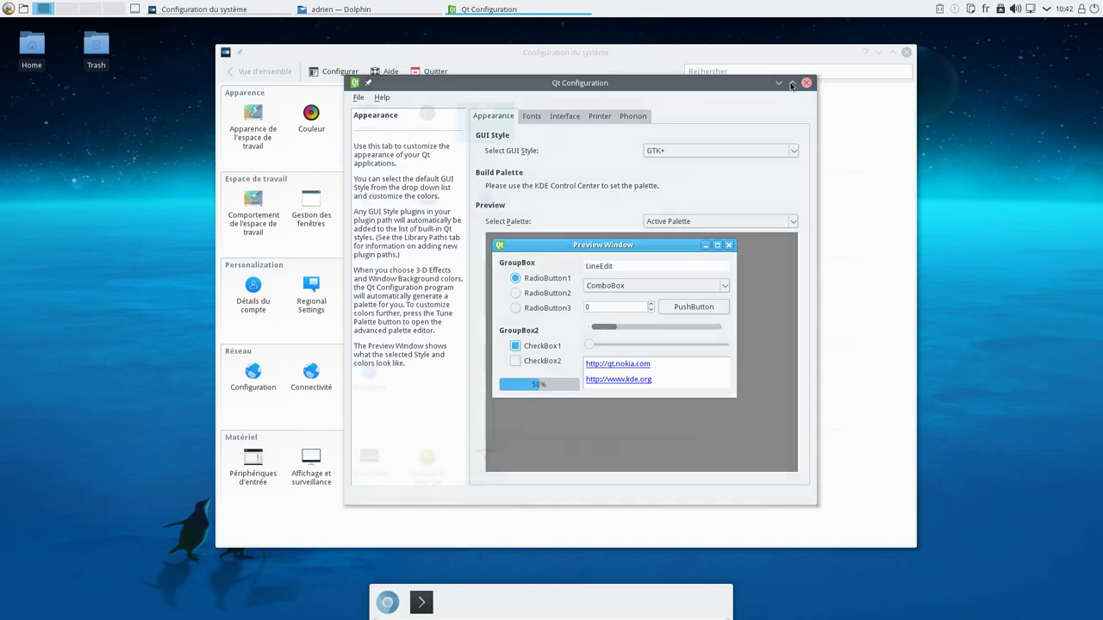
# Step: Review the GTK theme, font and icon settings in the application appearance section again and go back to the overview
pyautogui.click(493, 119)
pyautogui.click(252, 188)
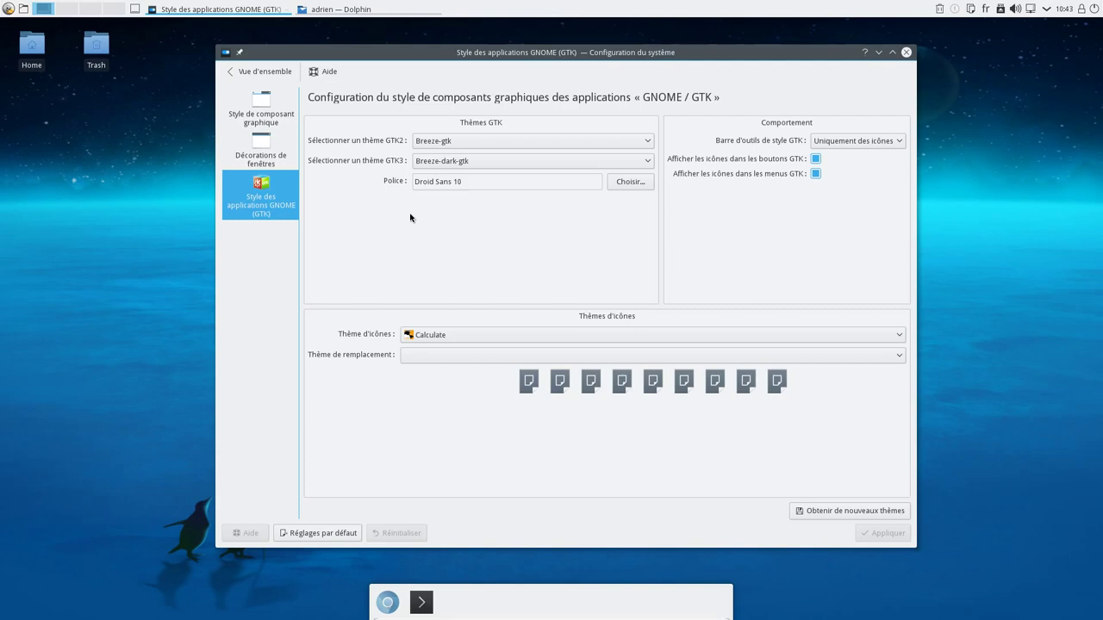
pyautogui.click(276, 82)
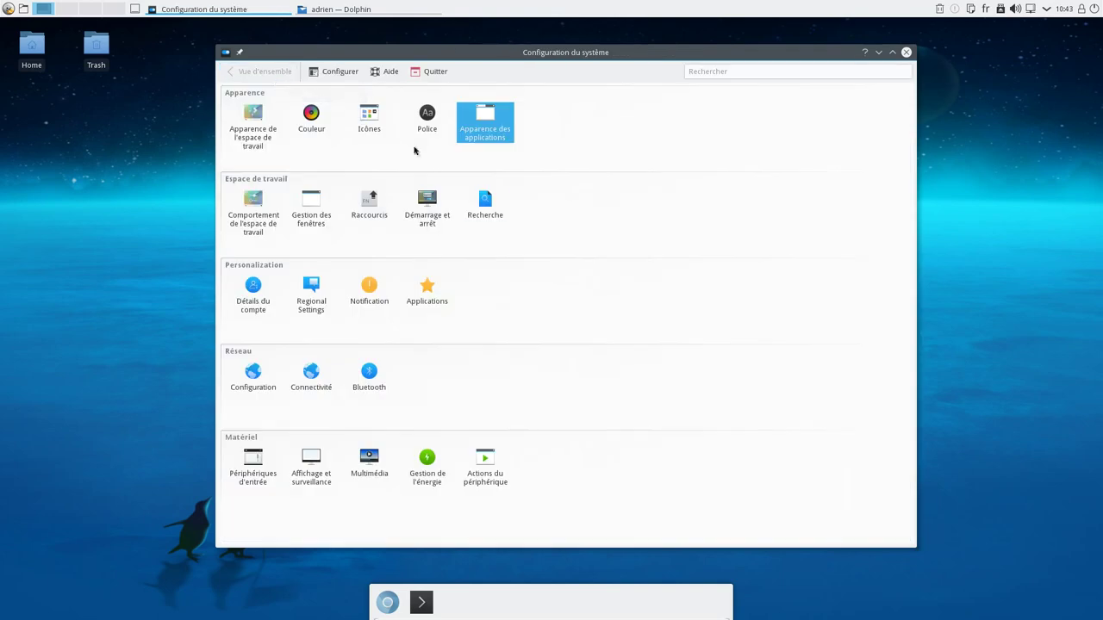
pyautogui.moveTo(415, 198)
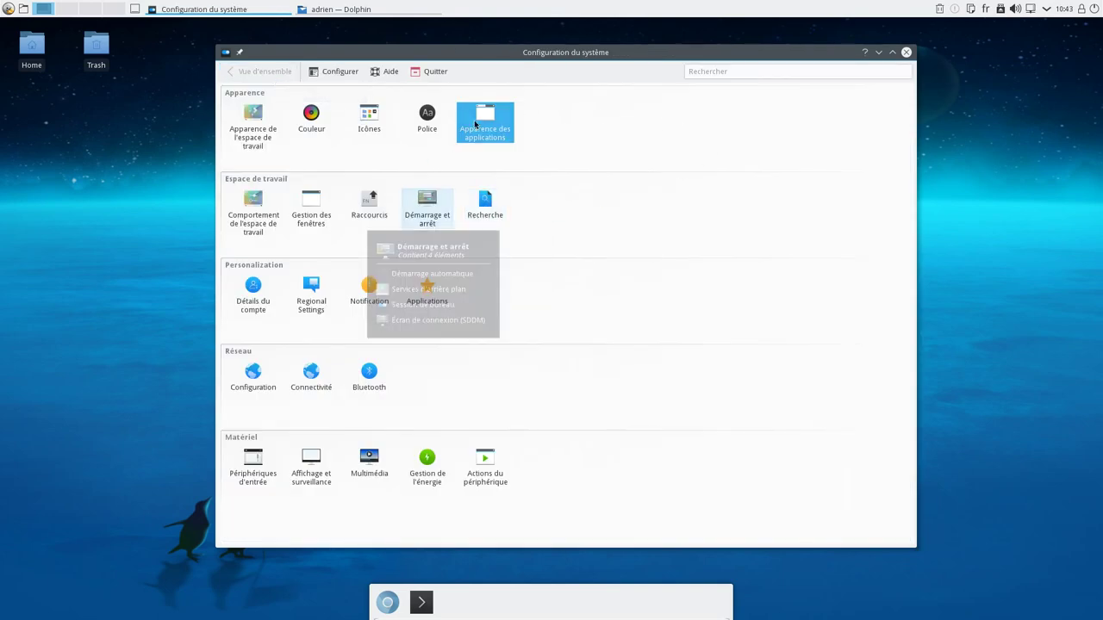
pyautogui.moveTo(475, 122)
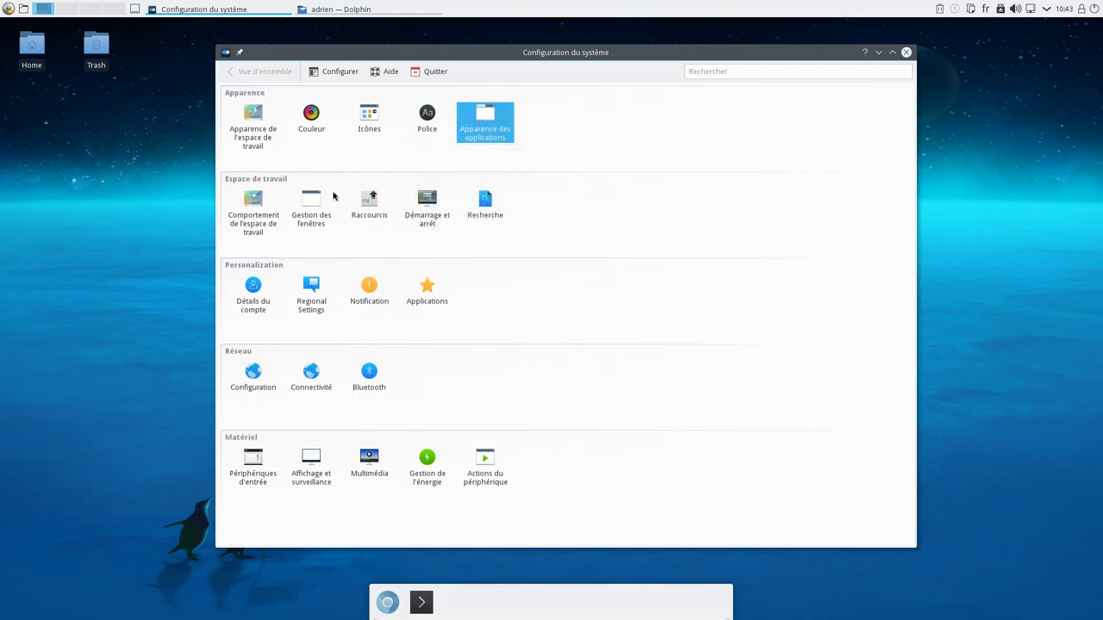
# Step: Preview the Brise icon theme, reselect the Calculate theme and return to the overview without applying changes
pyautogui.click(371, 120)
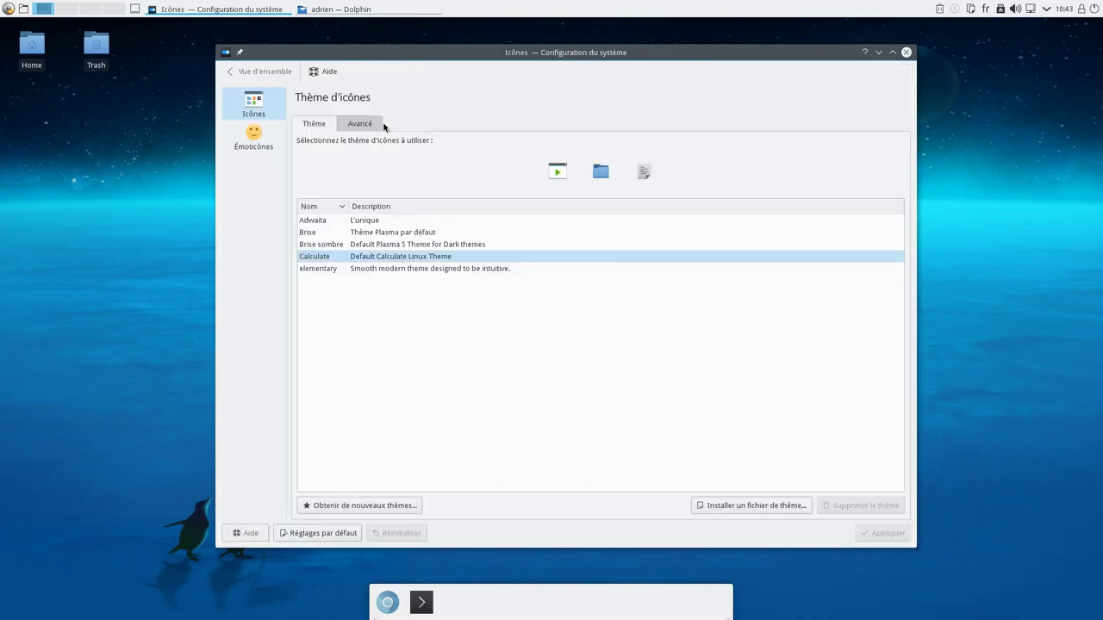
pyautogui.click(418, 258)
pyautogui.click(413, 233)
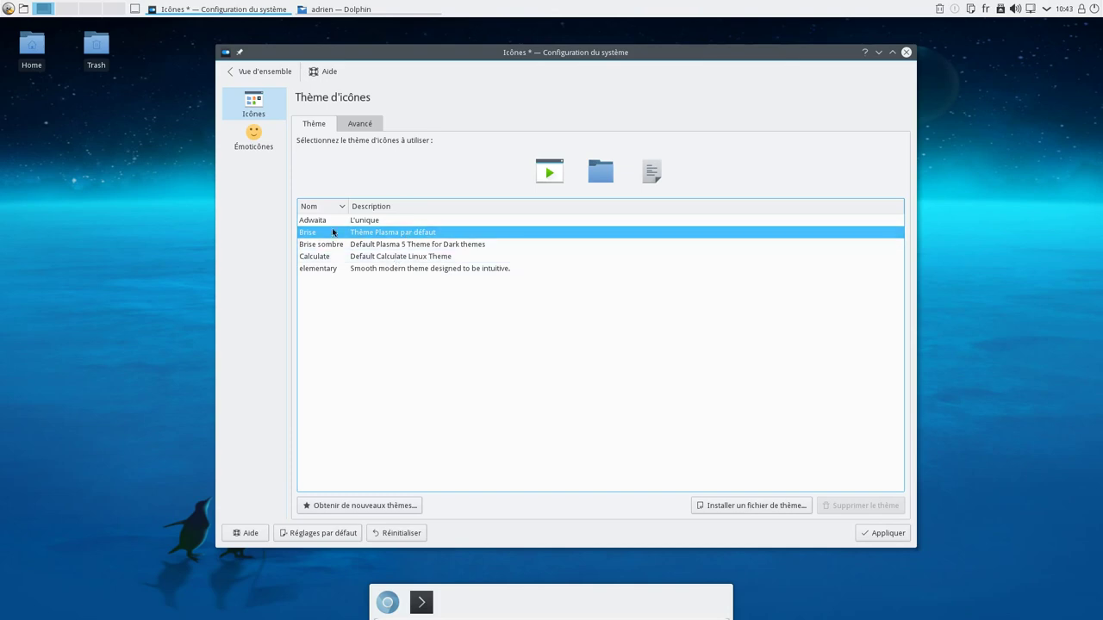
pyautogui.click(457, 255)
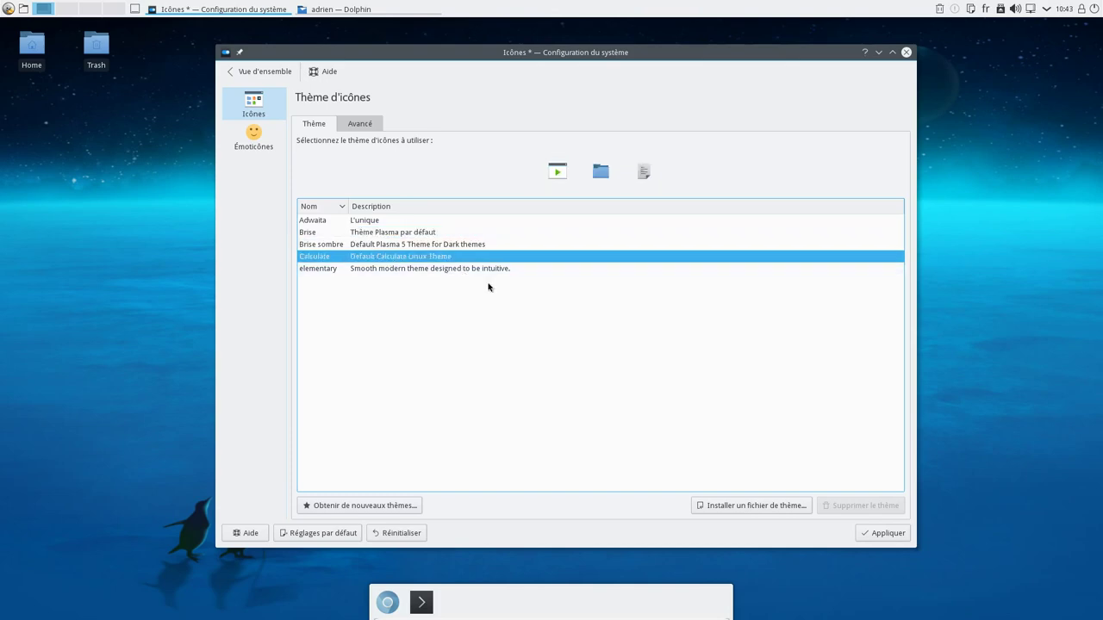
pyautogui.click(273, 74)
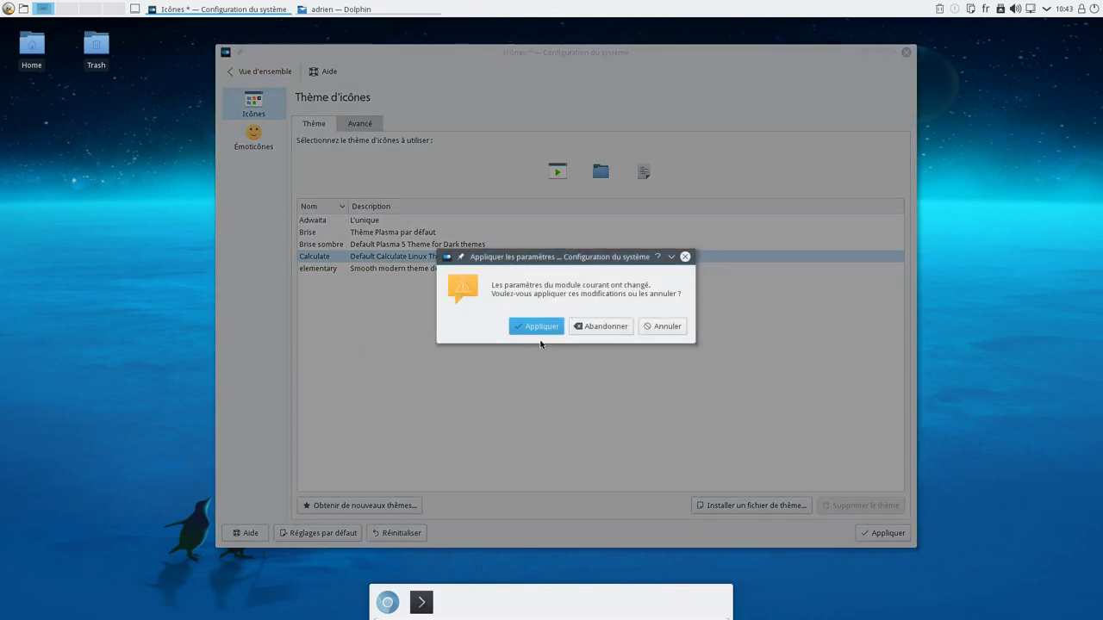
pyautogui.click(641, 327)
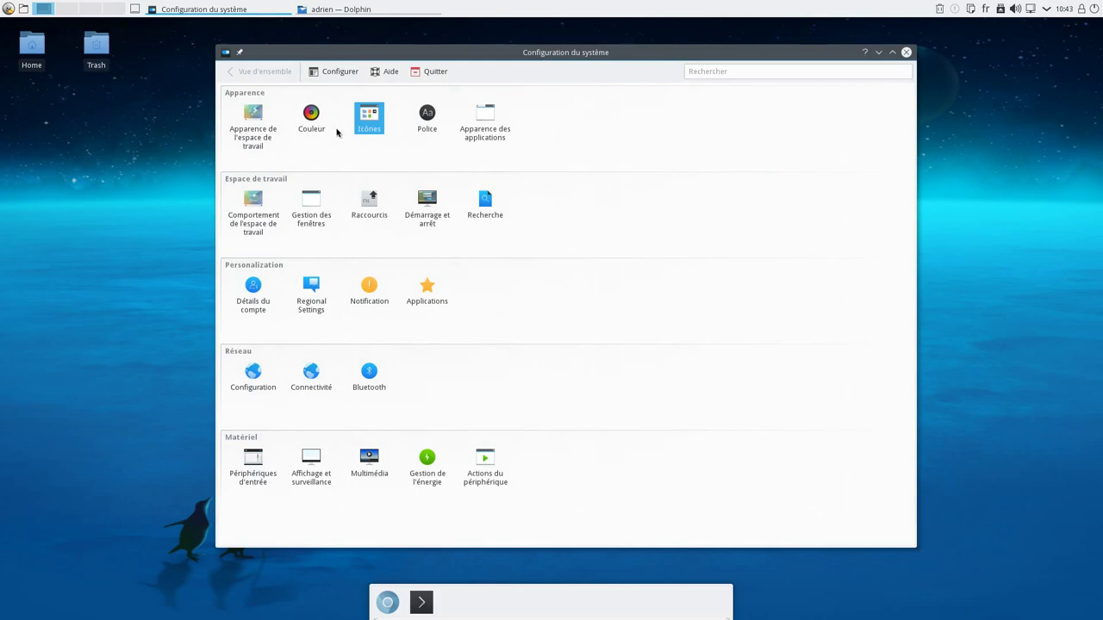
# Step: Open Calculate Console, look through its list of tools, and close both the console and System Settings
pyautogui.click(7, 9)
pyautogui.moveTo(82, 153)
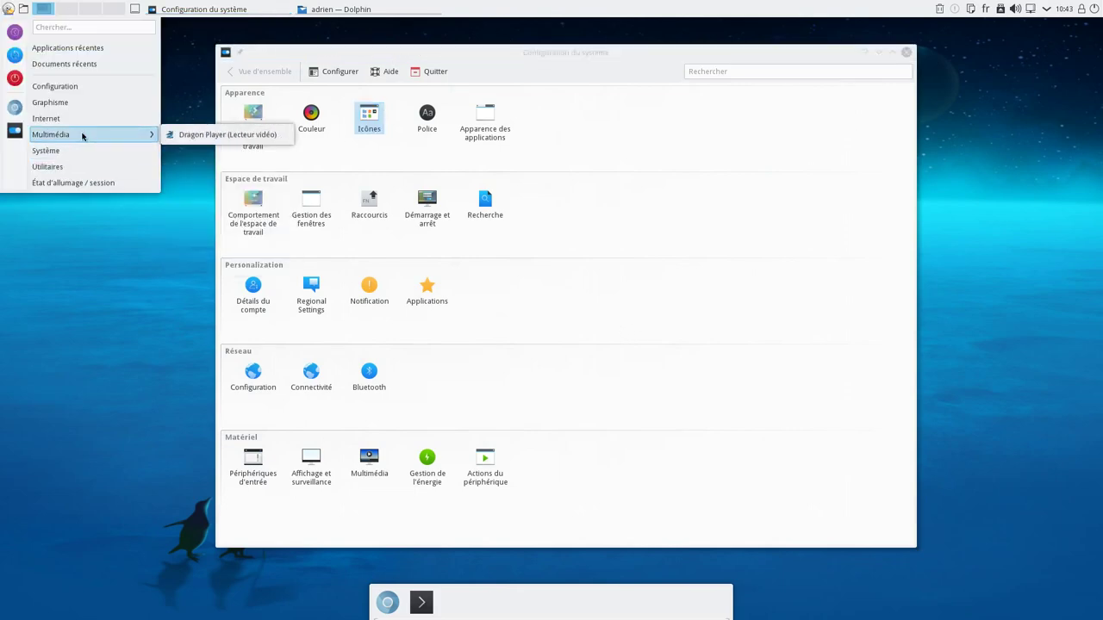
pyautogui.click(192, 151)
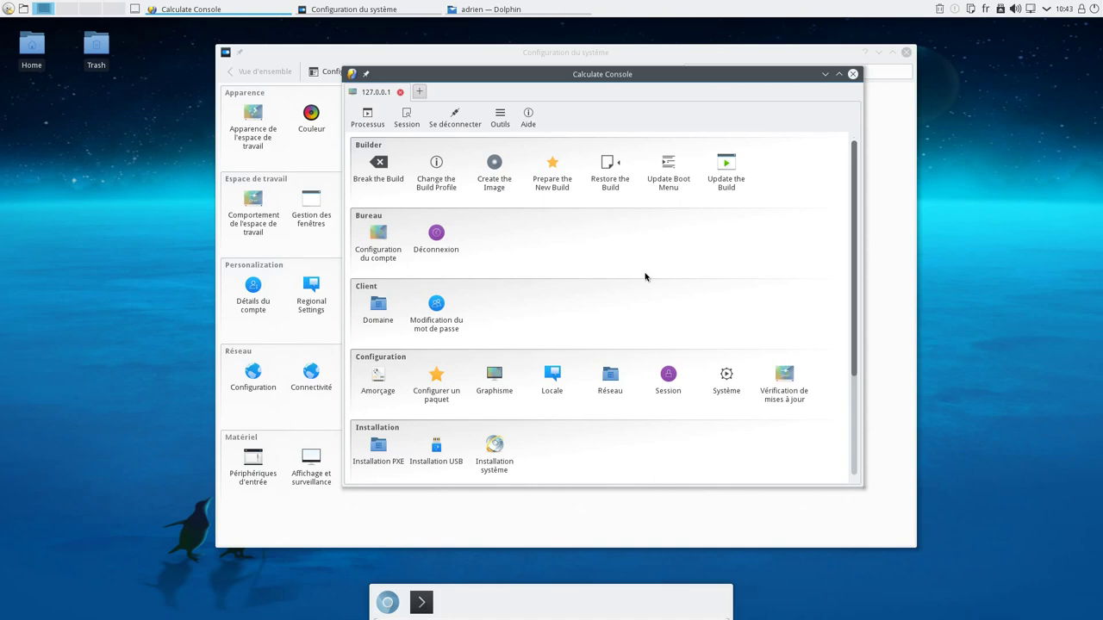
pyautogui.scroll(-3, 644, 276)
pyautogui.scroll(3, 645, 276)
pyautogui.click(852, 75)
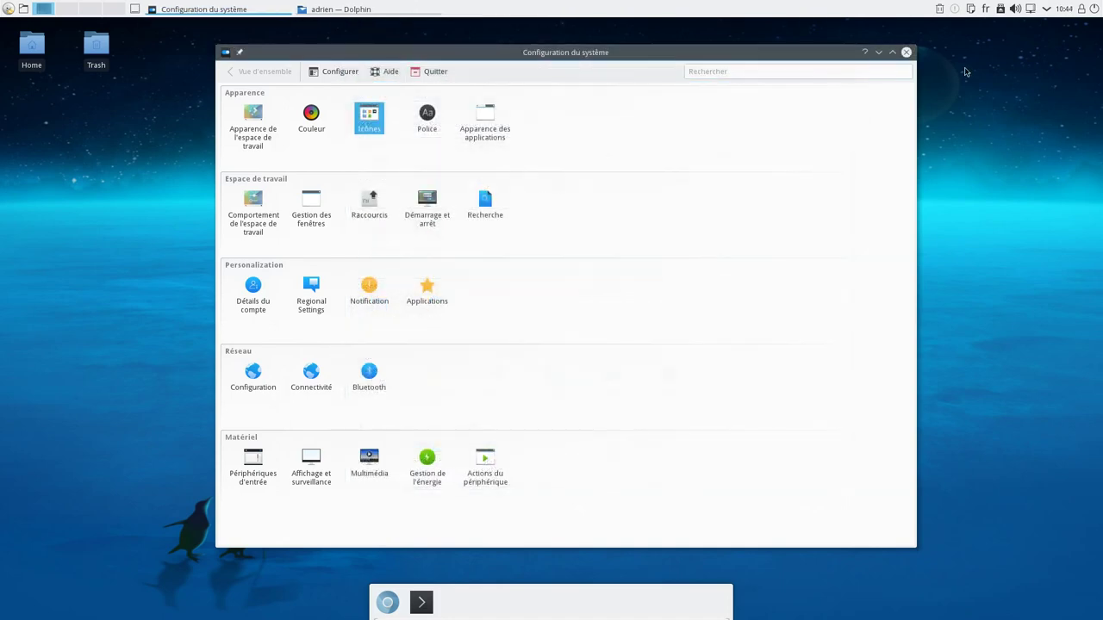
pyautogui.click(907, 52)
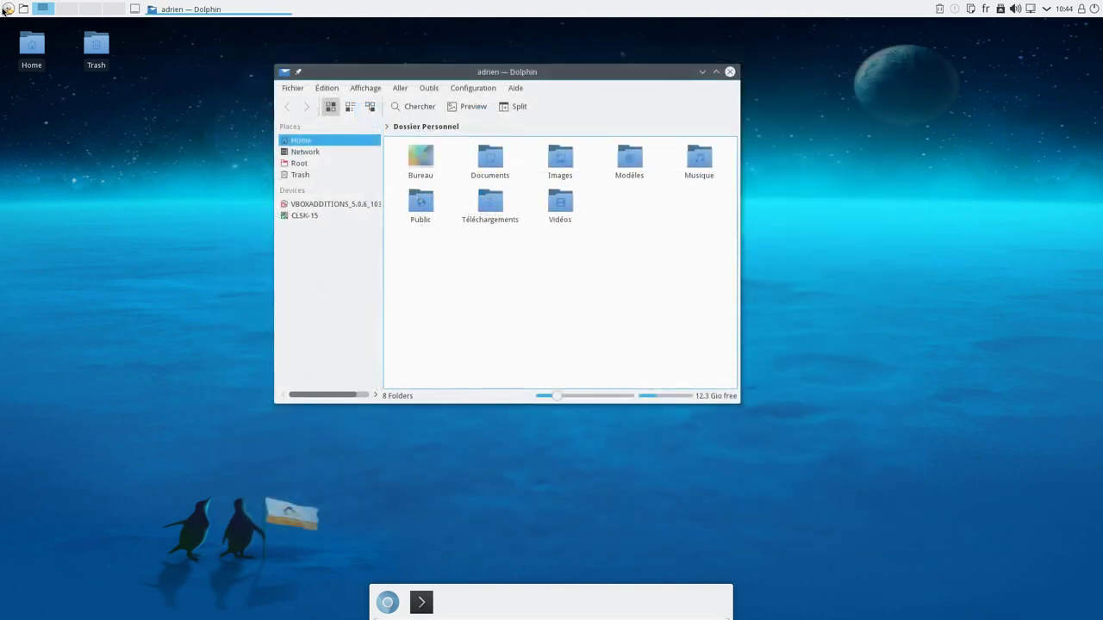
# Step: Launch the gedit and Pluma text editors and spread their windows apart on the desktop
pyautogui.click(8, 9)
pyautogui.moveTo(57, 169)
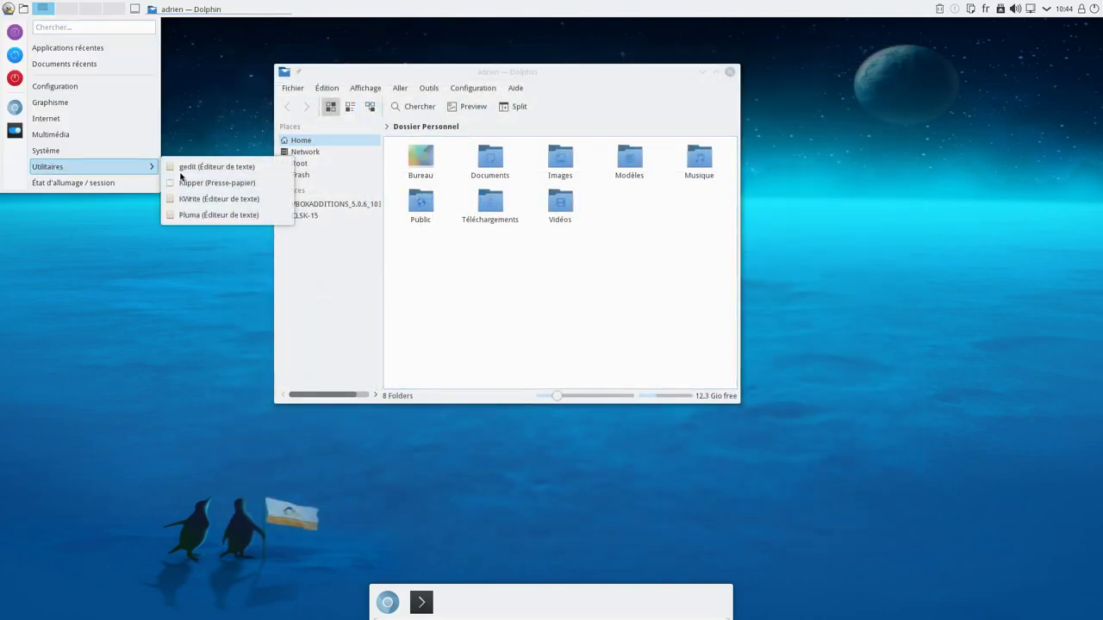
pyautogui.click(221, 167)
pyautogui.click(7, 9)
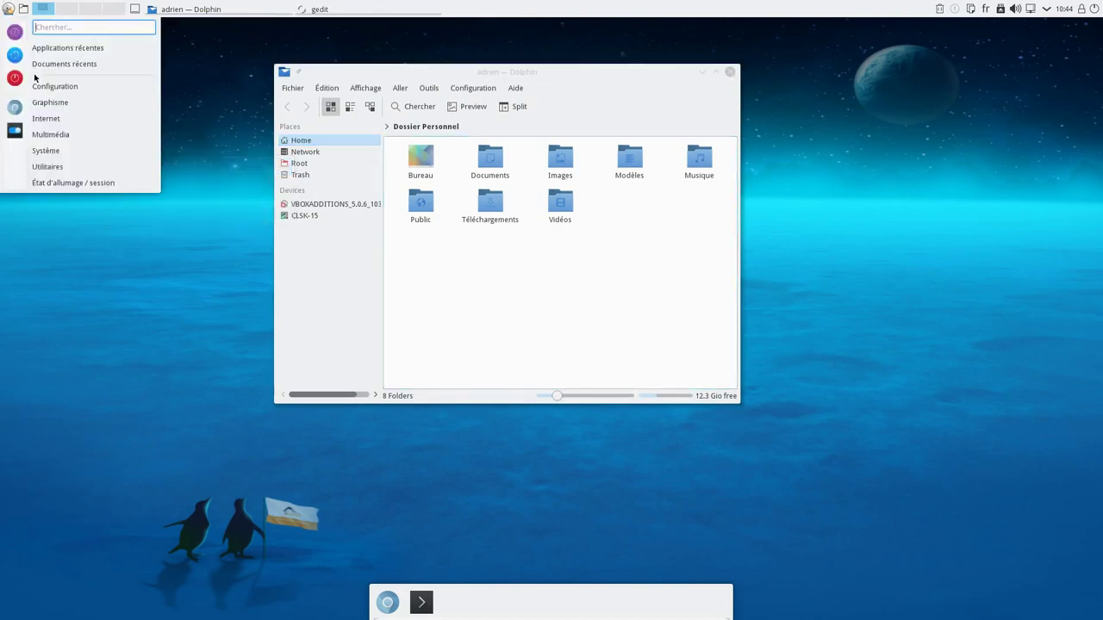
pyautogui.moveTo(78, 165)
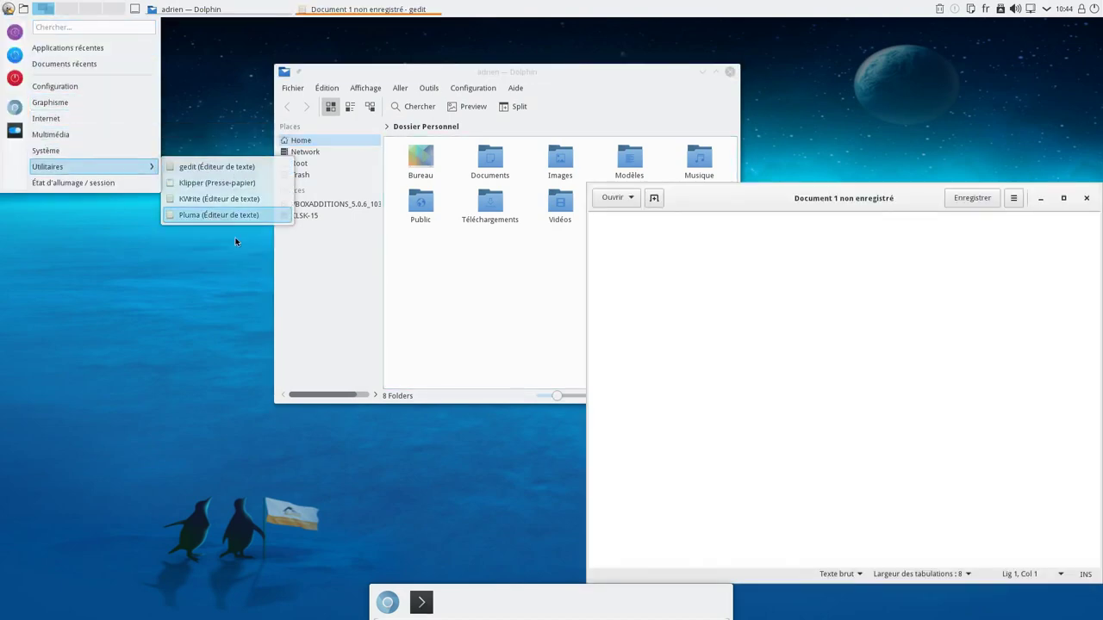
pyautogui.click(219, 214)
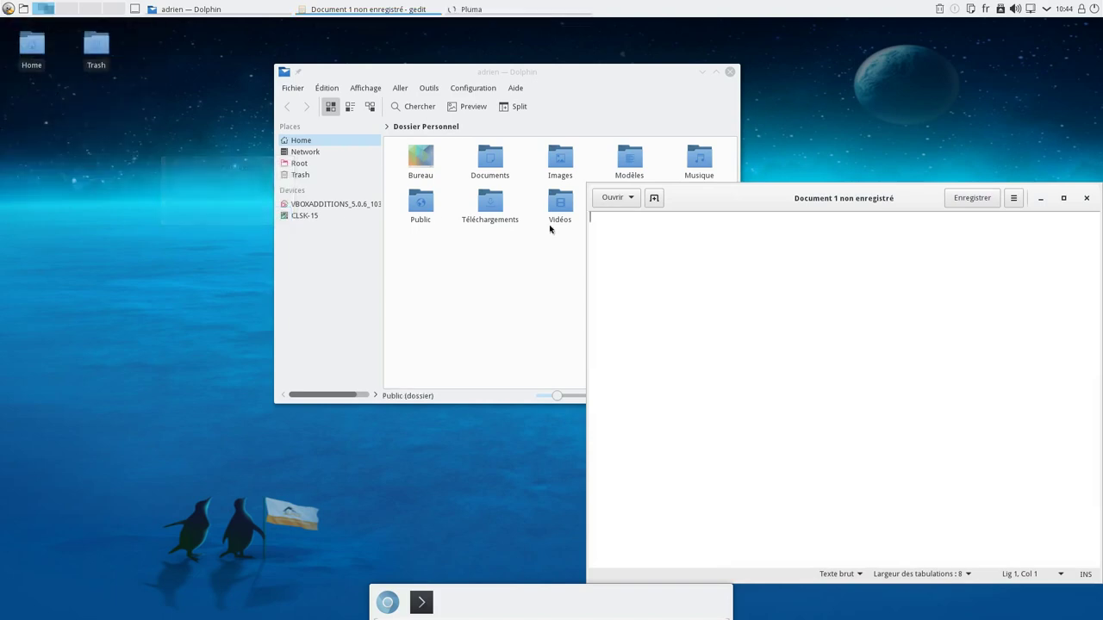
pyautogui.moveTo(766, 195); pyautogui.dragTo(731, 146)
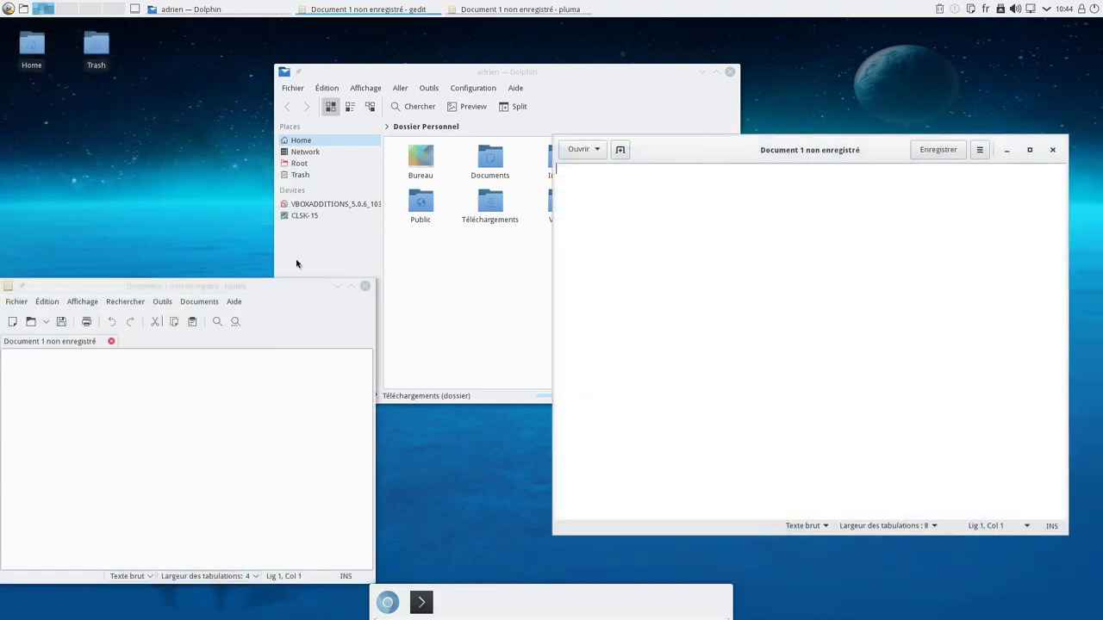
pyautogui.moveTo(215, 280); pyautogui.dragTo(304, 147)
# Step: Look through Dolphin's configuration options and Pluma's display and tool options to compare their classic menus
pyautogui.click(474, 89)
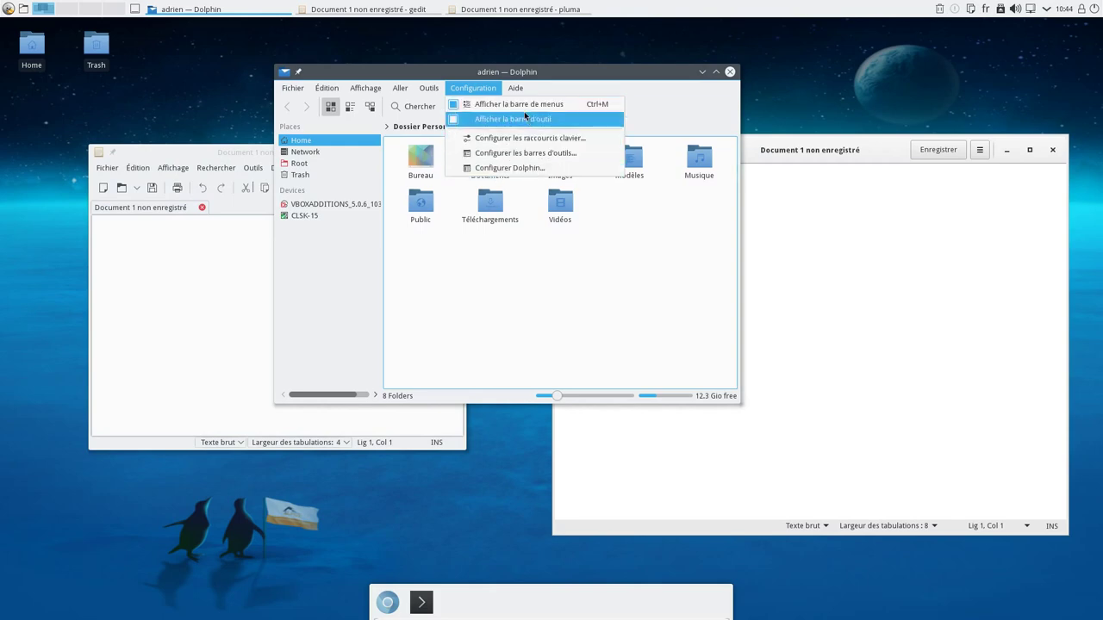
pyautogui.click(205, 152)
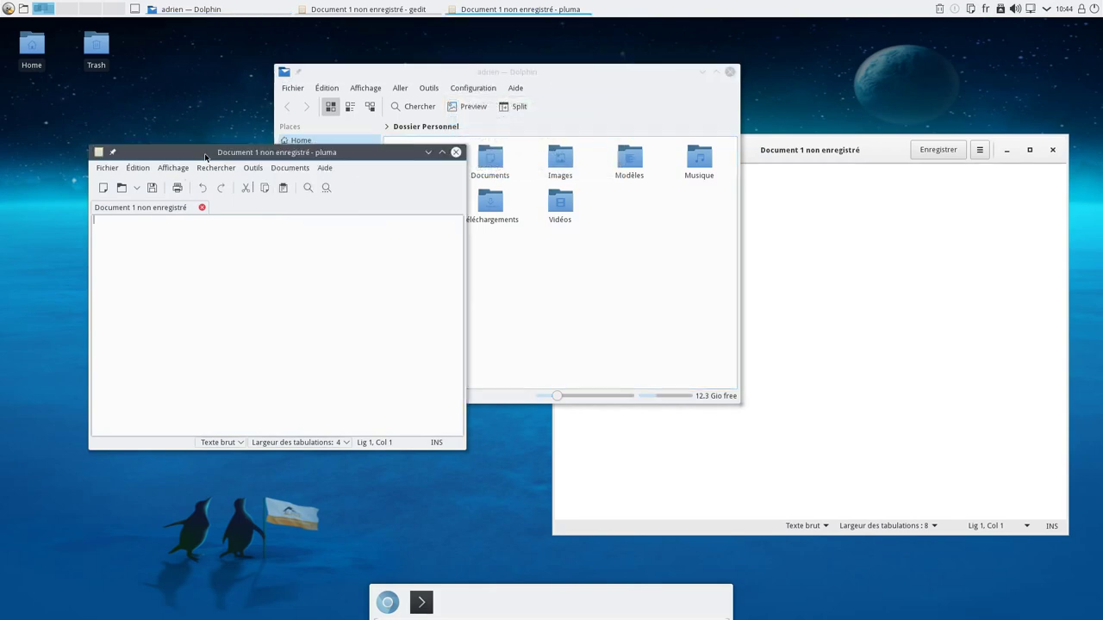
pyautogui.click(173, 168)
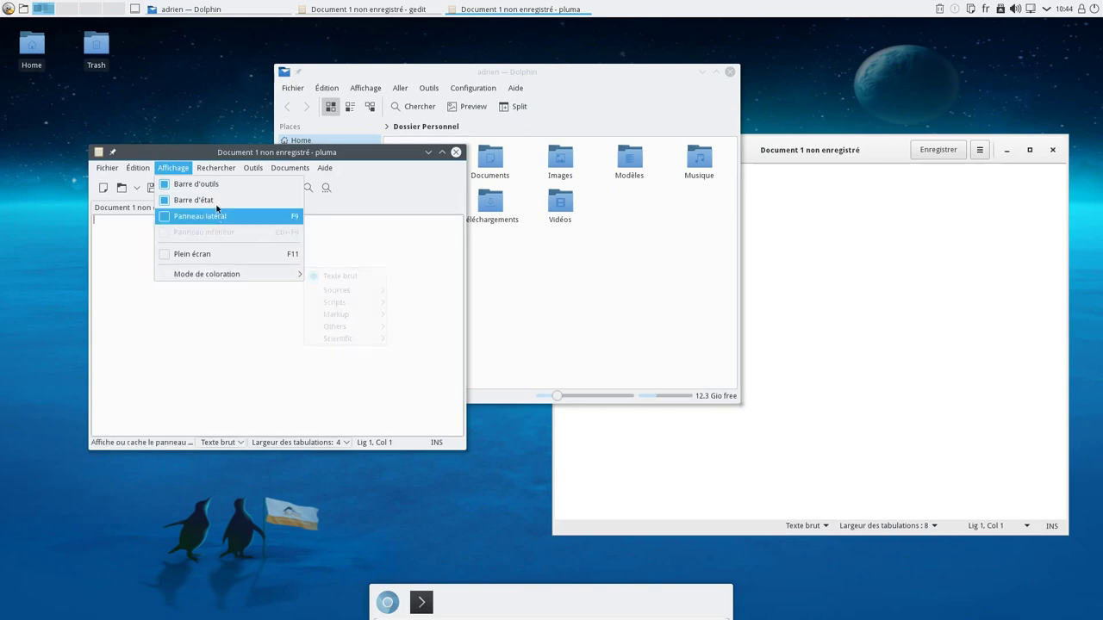
pyautogui.moveTo(252, 167)
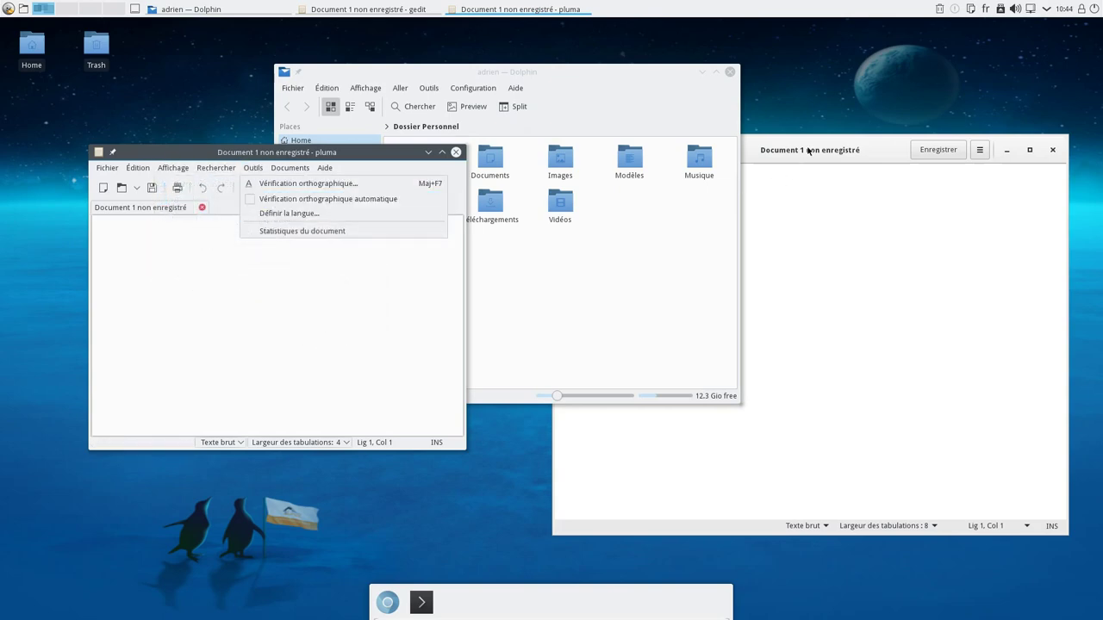
pyautogui.click(630, 155)
# Step: Open gedit's preferences and examine the display, editor, font and colour, and plugin settings
pyautogui.click(888, 146)
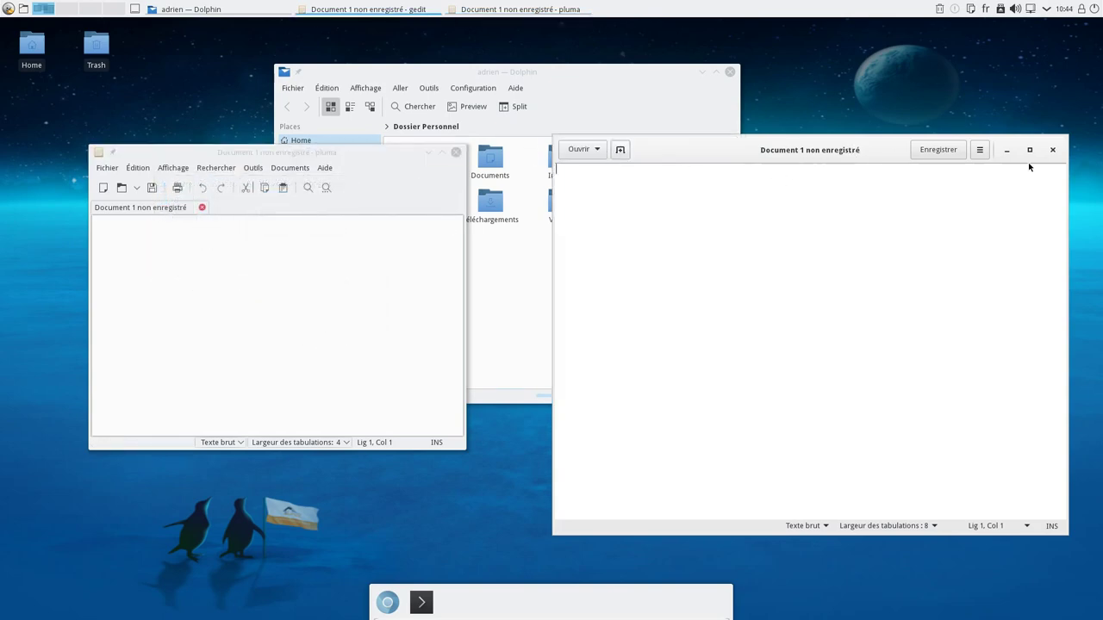
pyautogui.click(981, 151)
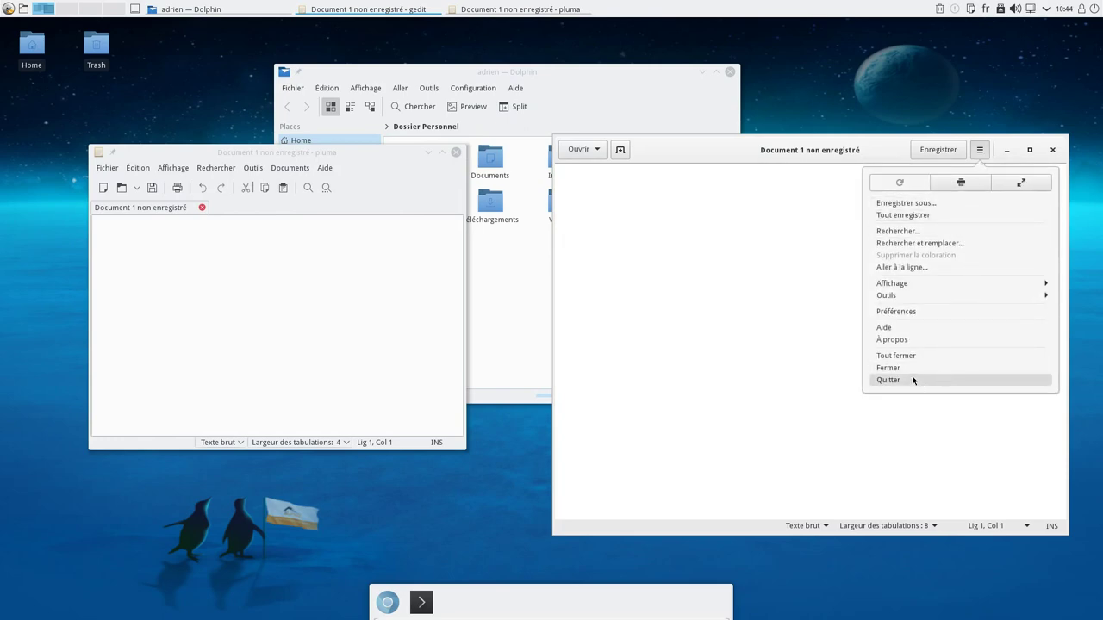
pyautogui.click(919, 312)
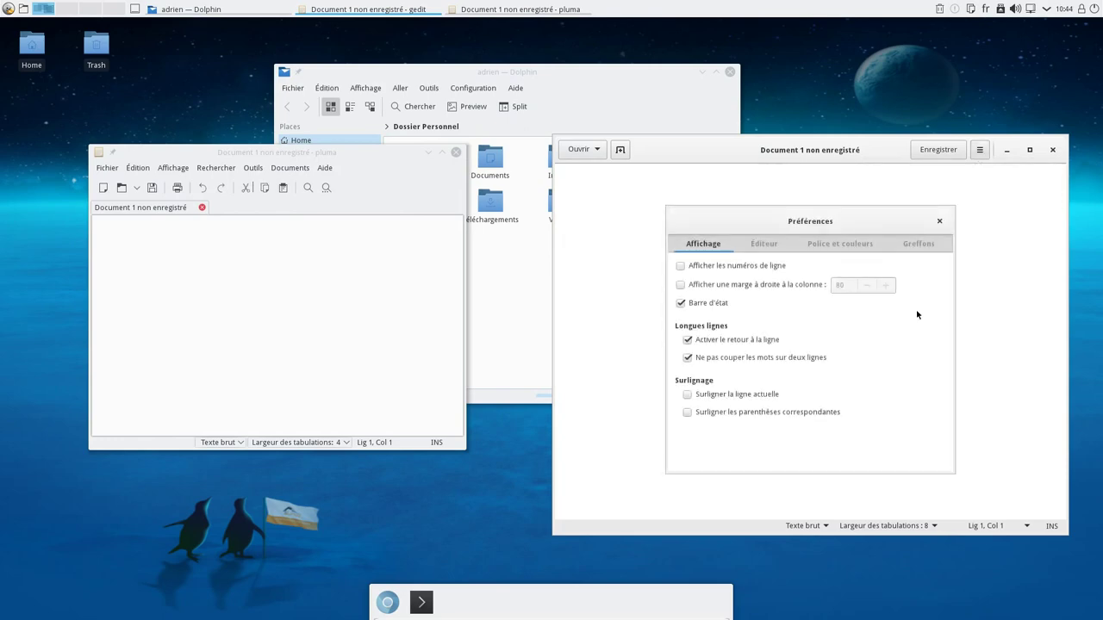
pyautogui.click(748, 250)
pyautogui.click(798, 254)
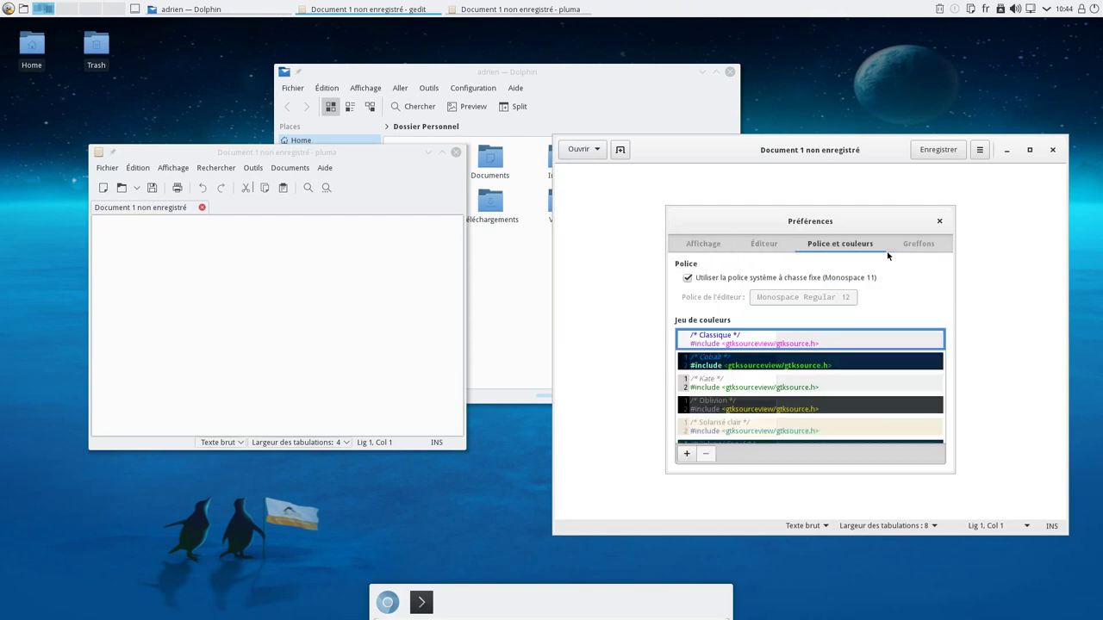
pyautogui.click(914, 253)
pyautogui.click(835, 244)
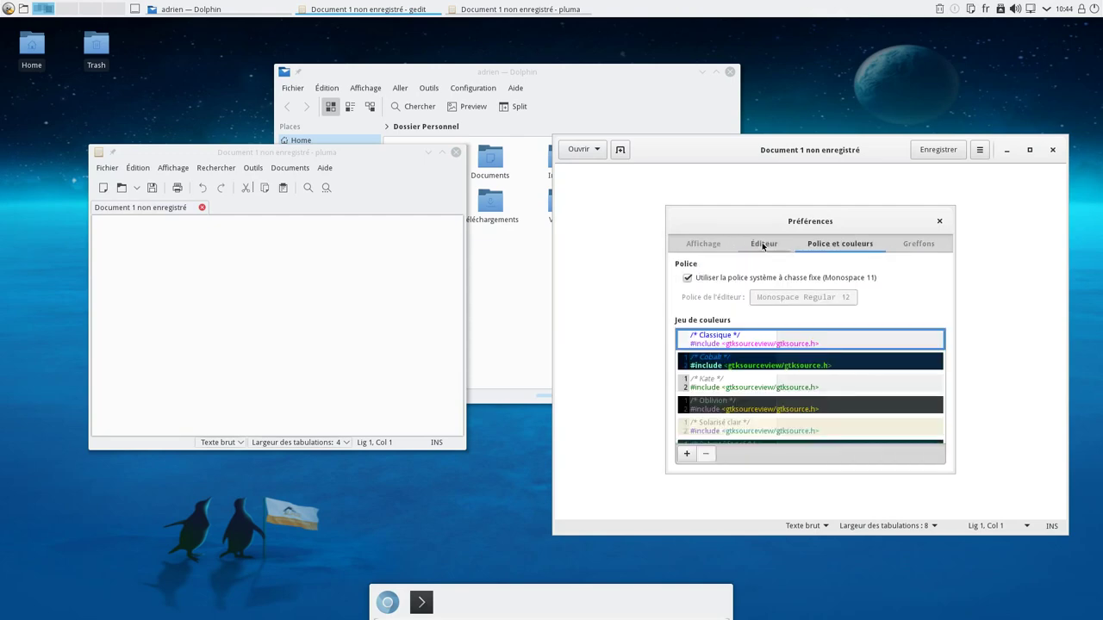
pyautogui.click(688, 249)
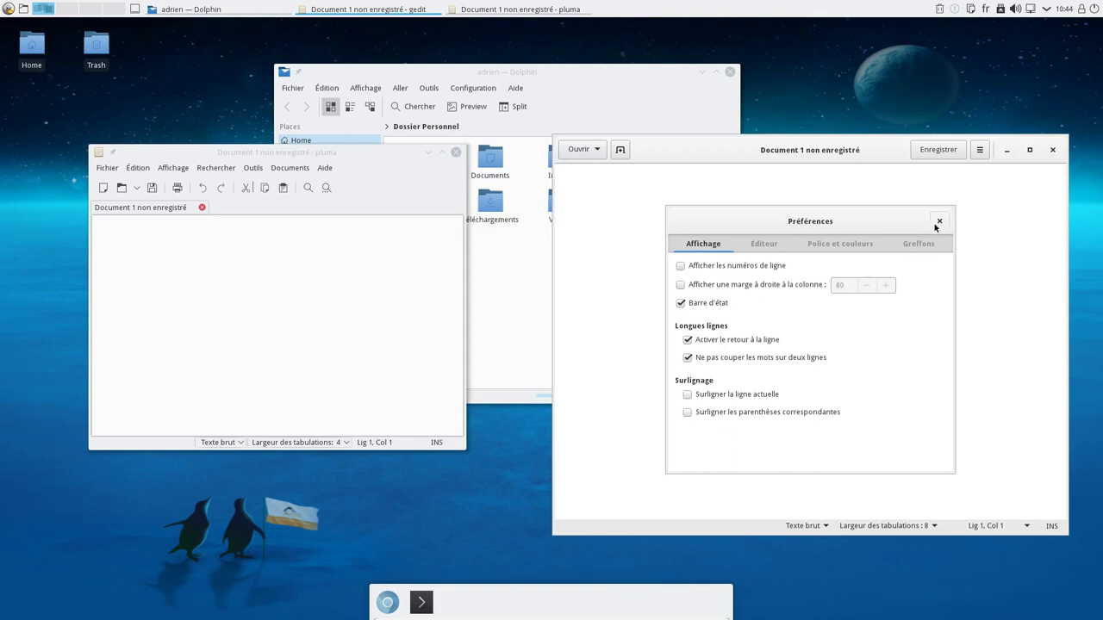
# Step: Open Pluma's preferences and reposition both editors' preferences dialogs to compare their display settings side by side
pyautogui.click(293, 168)
pyautogui.moveTo(138, 168)
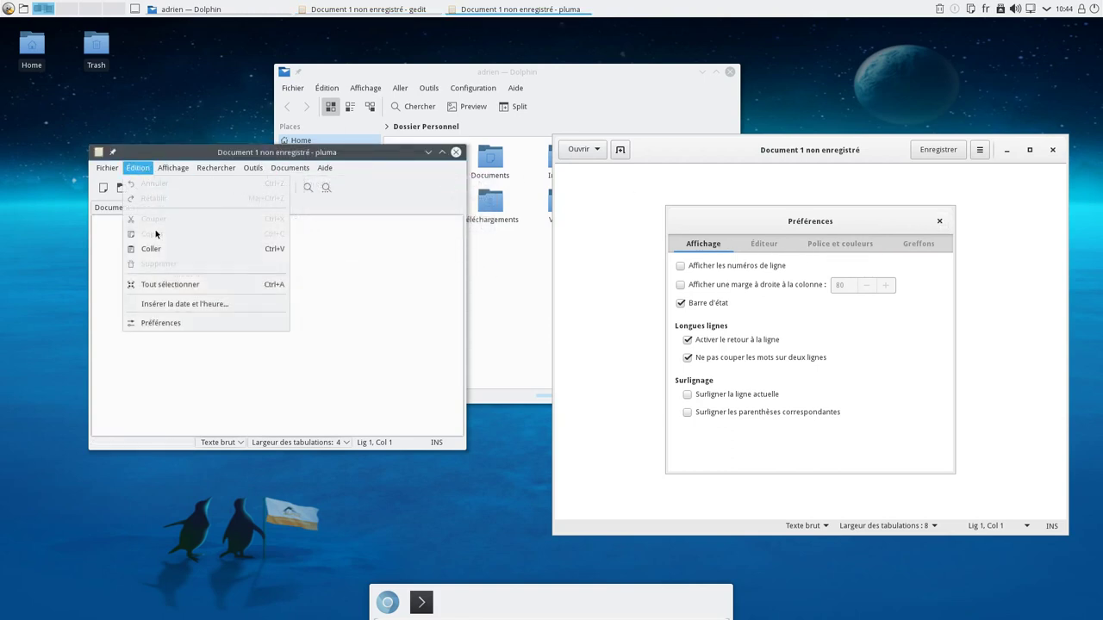
pyautogui.click(161, 323)
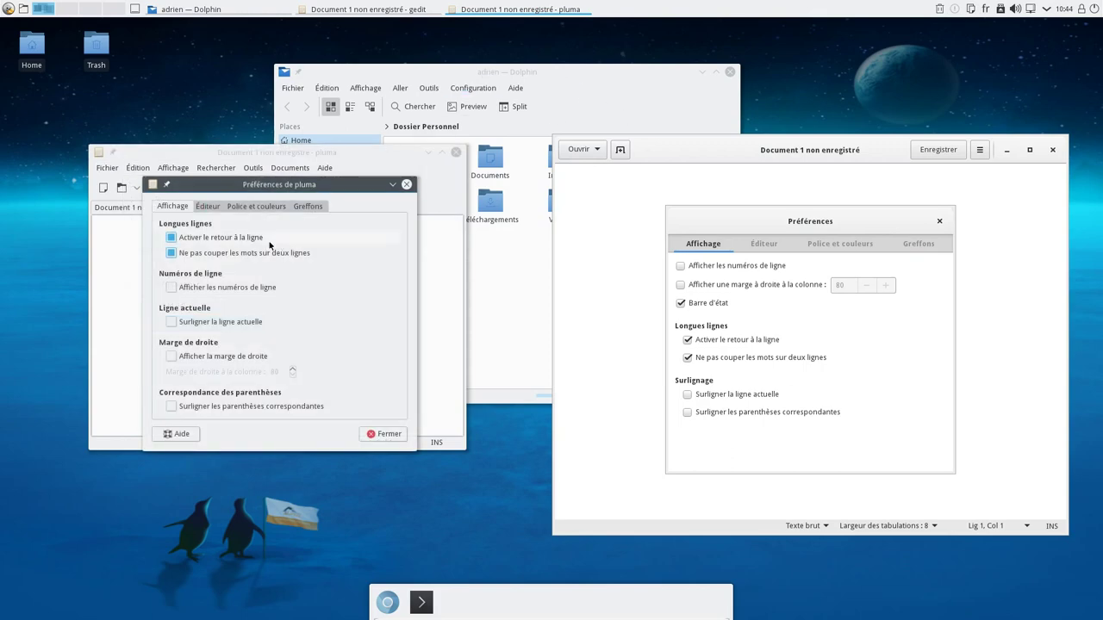
pyautogui.moveTo(247, 184); pyautogui.dragTo(225, 180)
pyautogui.moveTo(738, 228); pyautogui.dragTo(725, 186)
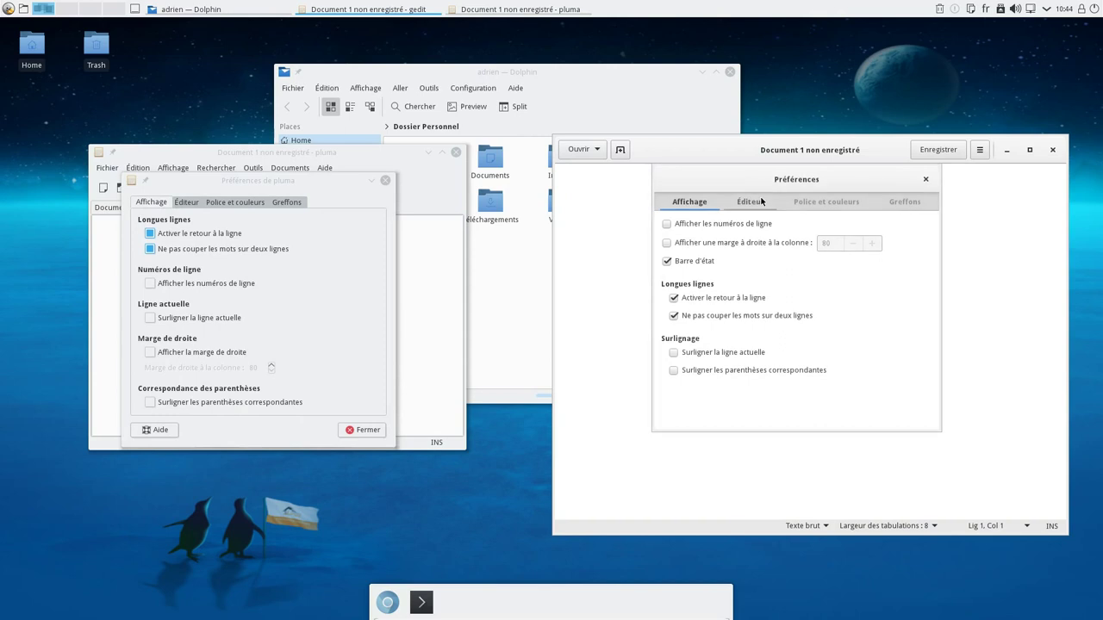
# Step: Close both preferences dialogs along with the gedit, Pluma and Dolphin windows to clear the desktop
pyautogui.click(926, 179)
pyautogui.click(1053, 152)
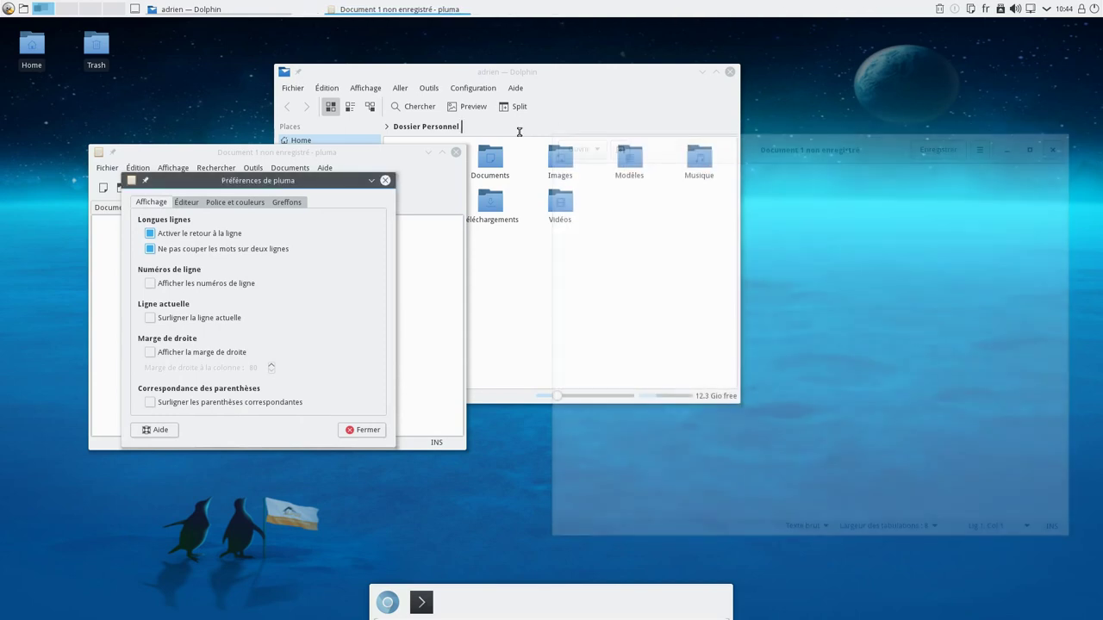
pyautogui.click(361, 429)
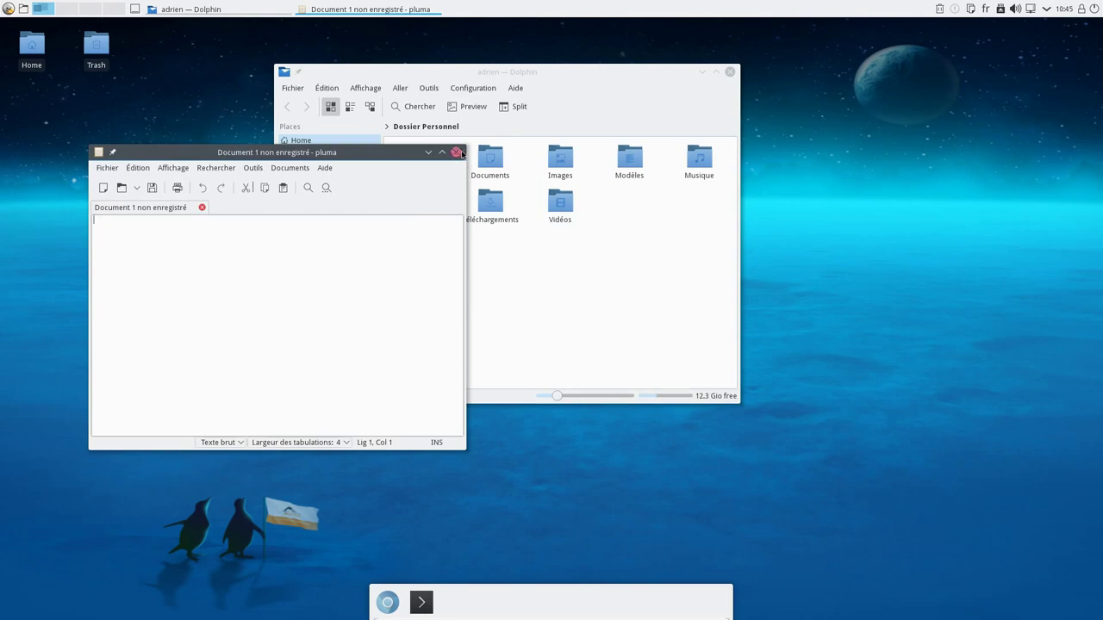
pyautogui.click(456, 151)
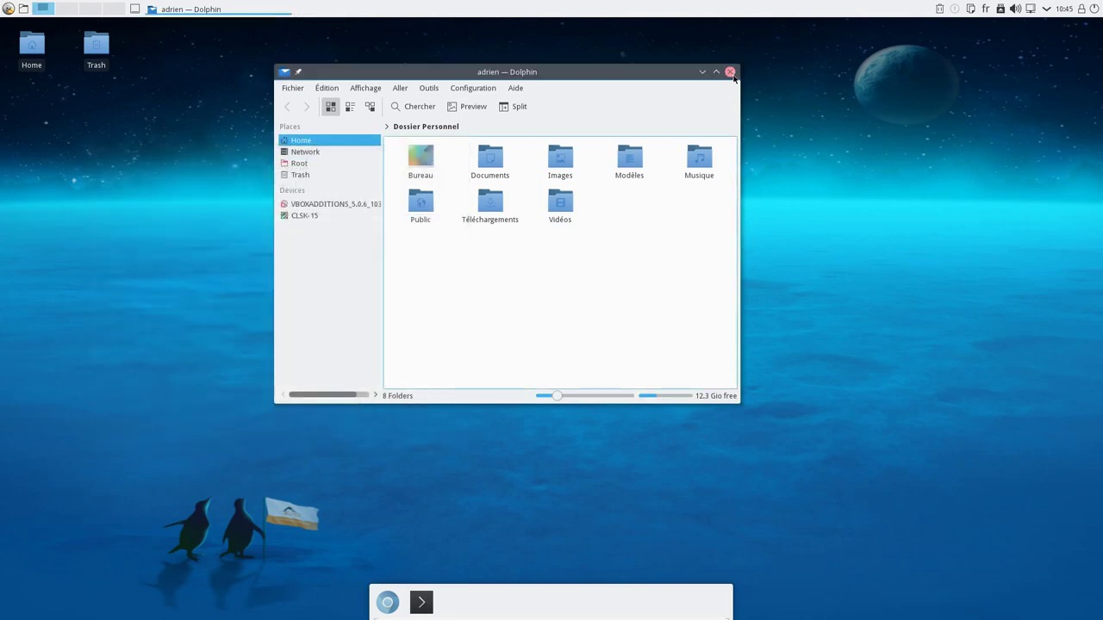
pyautogui.click(730, 73)
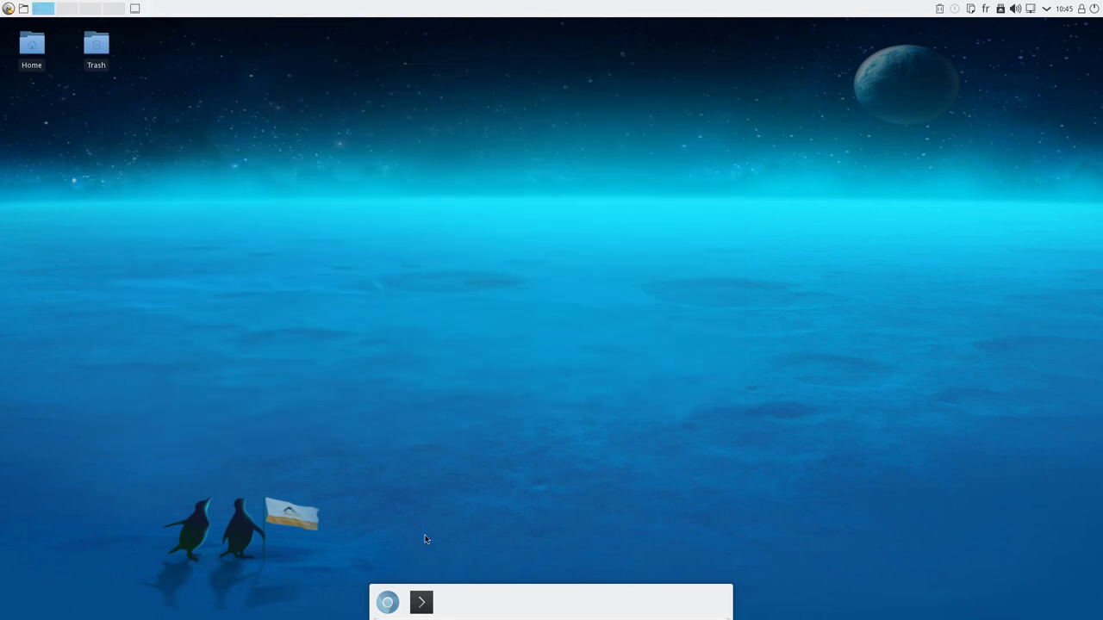
# Step: Open Konsole and run "emerge -pv firefox" to preview the Firefox package installation
pyautogui.click(421, 603)
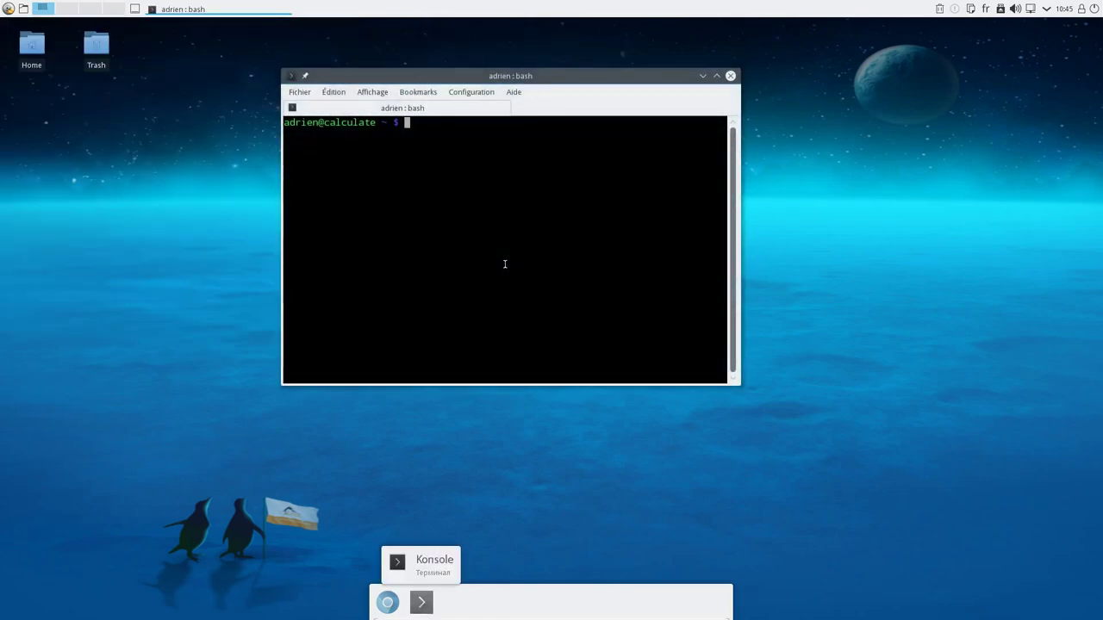
pyautogui.write('emerge ')
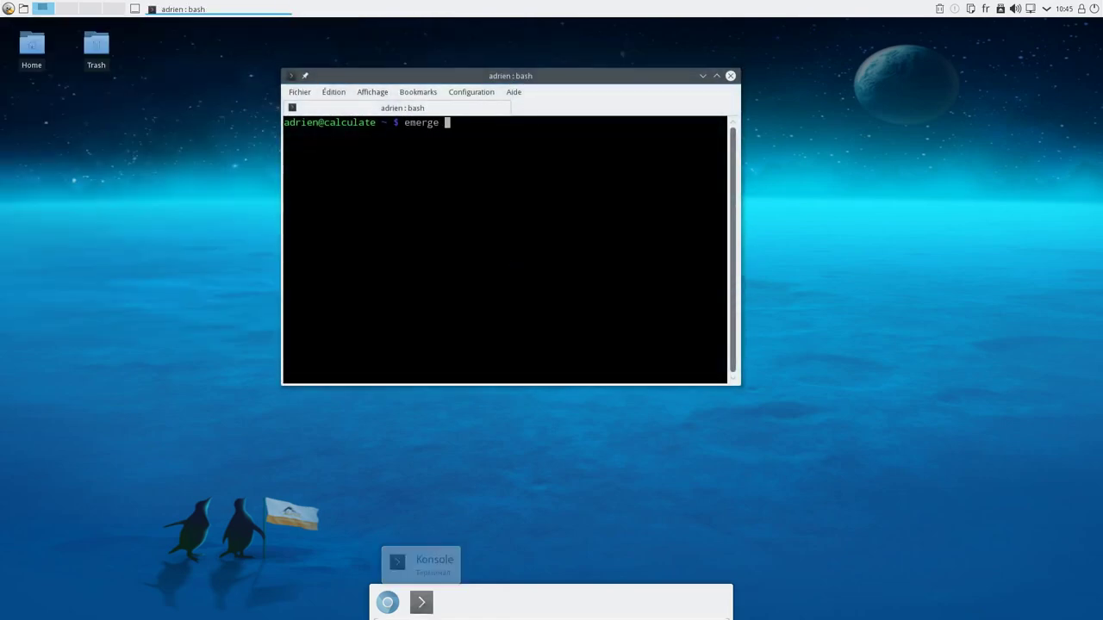
pyautogui.write('-pv firefox')
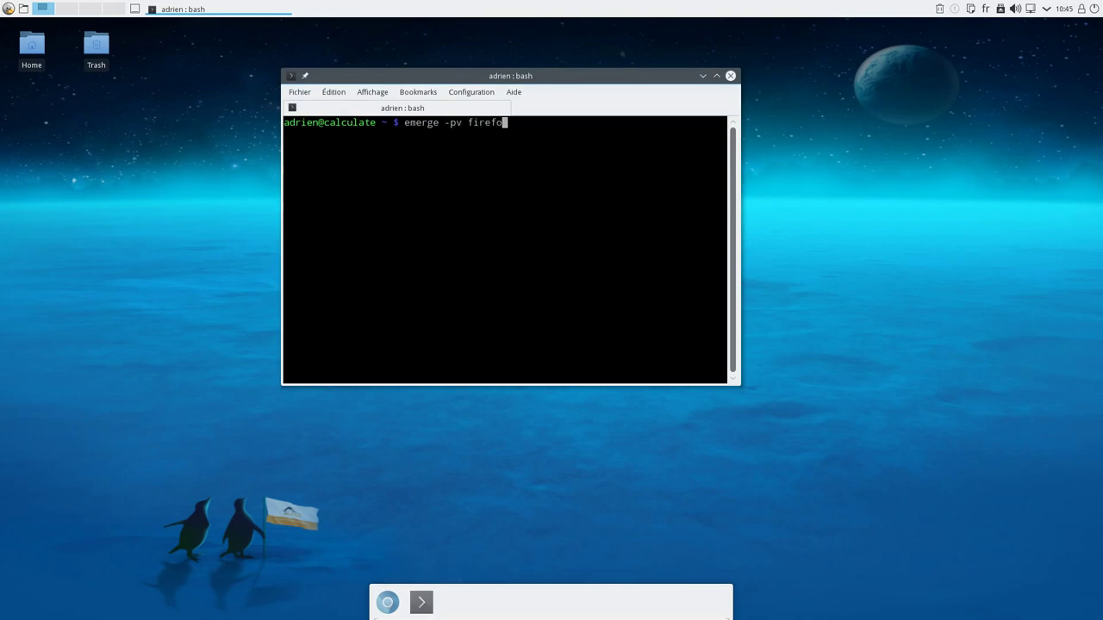
pyautogui.press('Return')
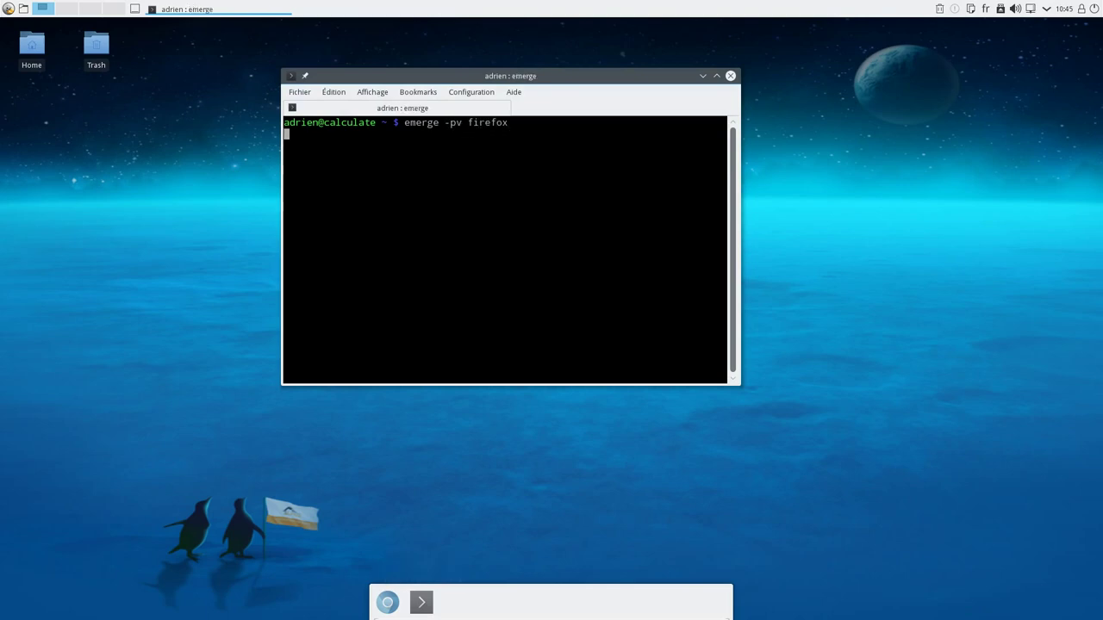